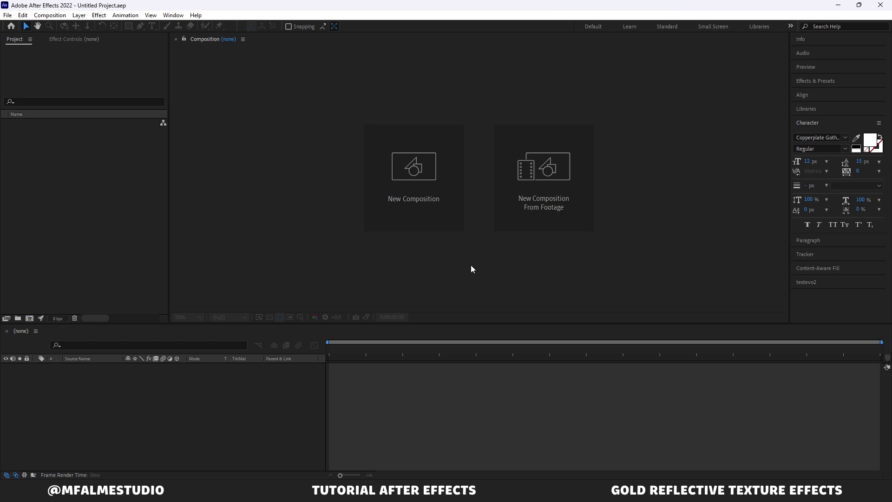
# Create the 1920×1080 Comp 1 and give the Rectangle tool a solid-colour 60 px stroke
pyautogui.click(402, 153)
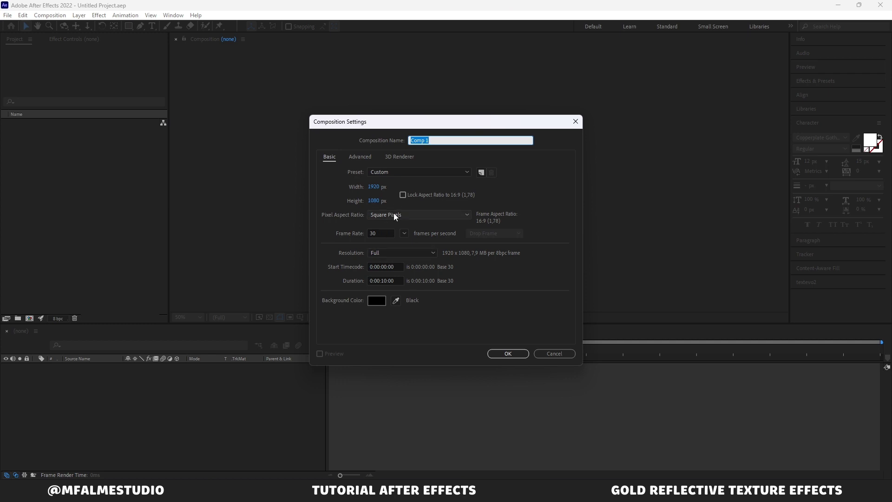
pyautogui.click(506, 354)
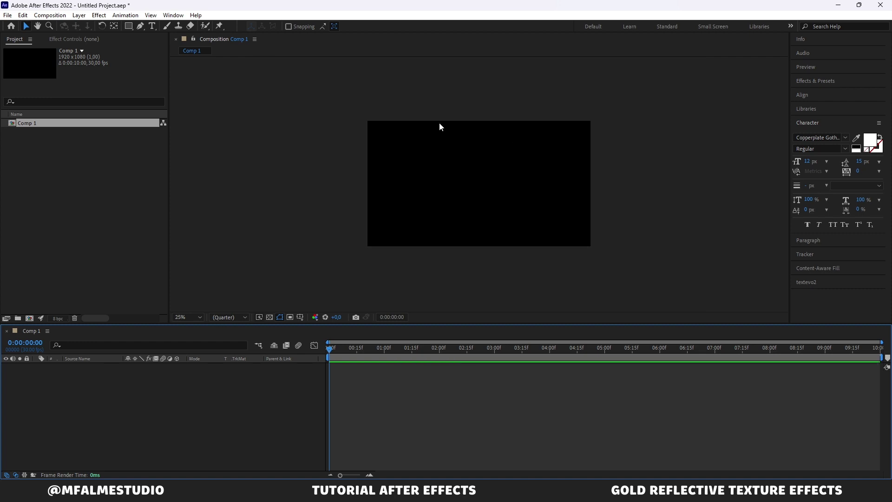
pyautogui.click(126, 27)
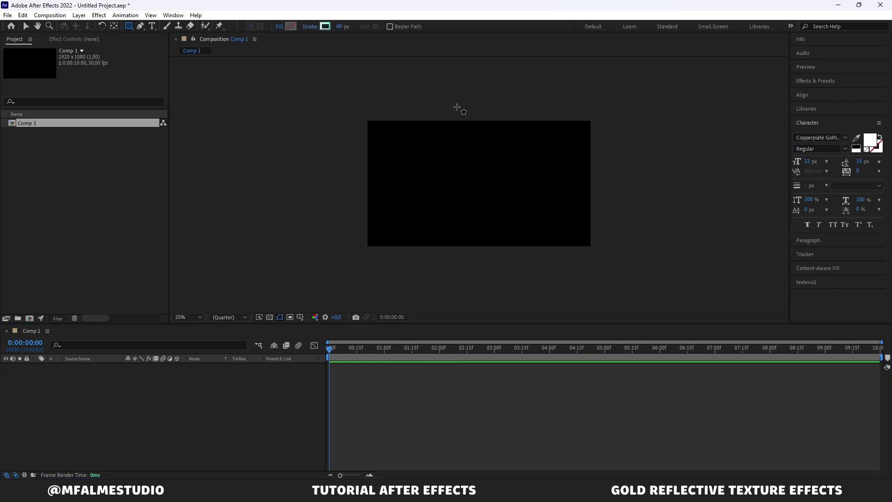
pyautogui.click(323, 27)
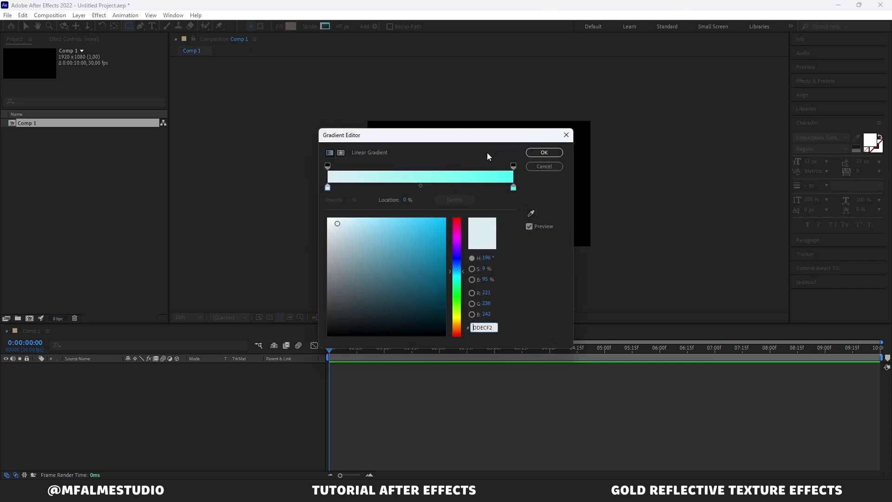
pyautogui.click(536, 166)
pyautogui.click(310, 26)
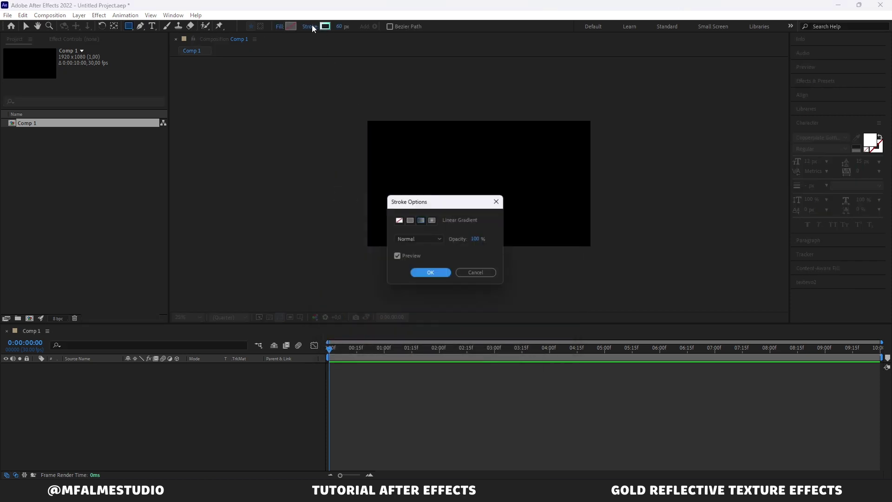
pyautogui.click(408, 221)
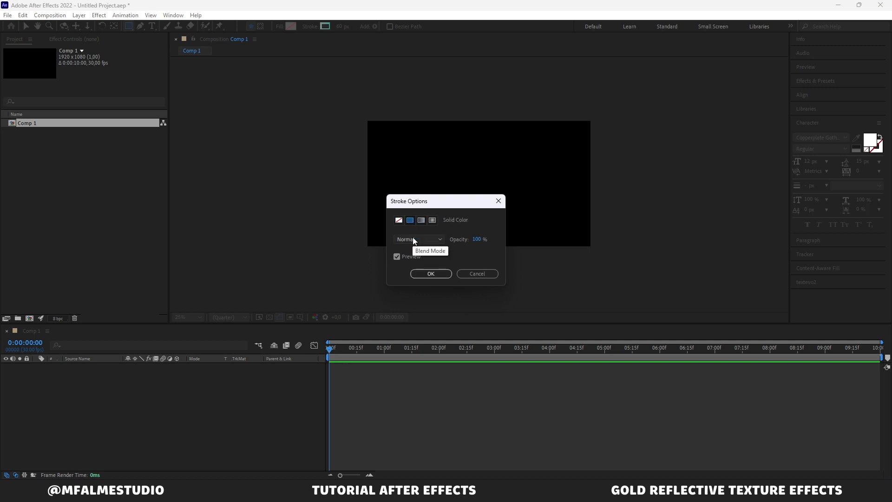
pyautogui.click(431, 274)
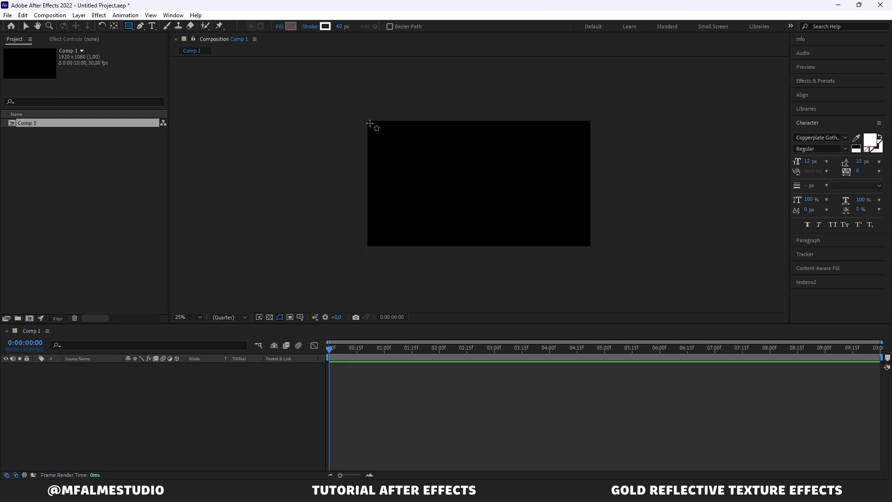
# Draw a wide white rectangle frame and centre it horizontally and vertically in the comp
pyautogui.moveTo(370, 123); pyautogui.dragTo(566, 245)
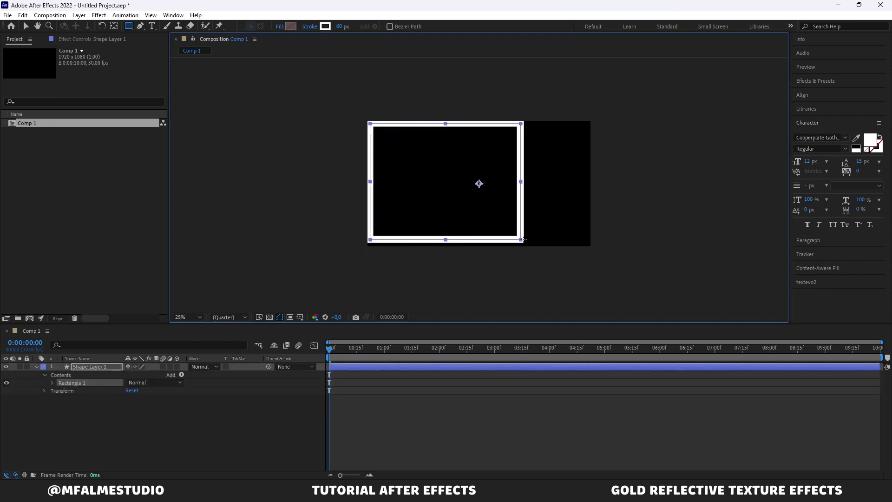
pyautogui.moveTo(567, 245); pyautogui.dragTo(588, 244)
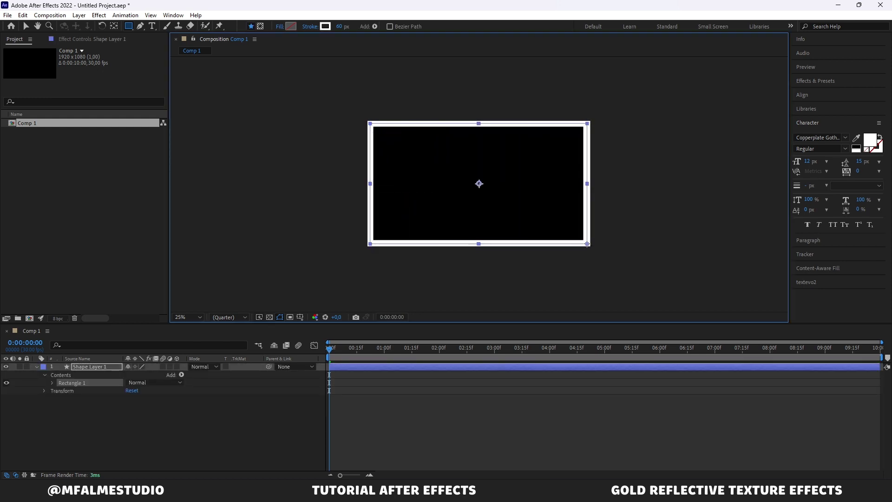
pyautogui.press('v')
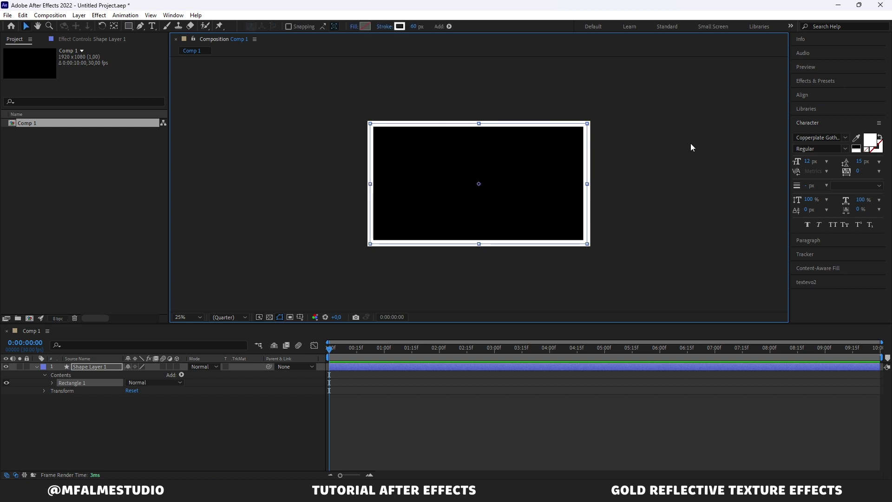
pyautogui.click(809, 95)
pyautogui.click(818, 117)
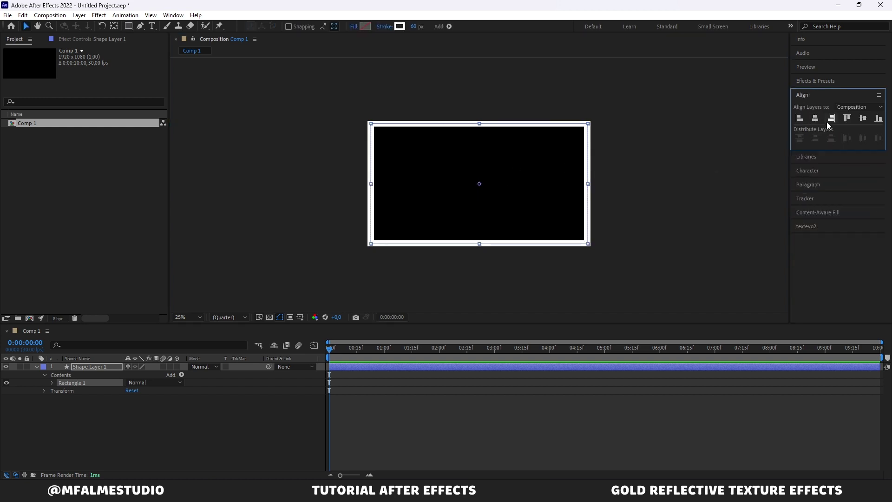
pyautogui.click(865, 118)
pyautogui.click(630, 169)
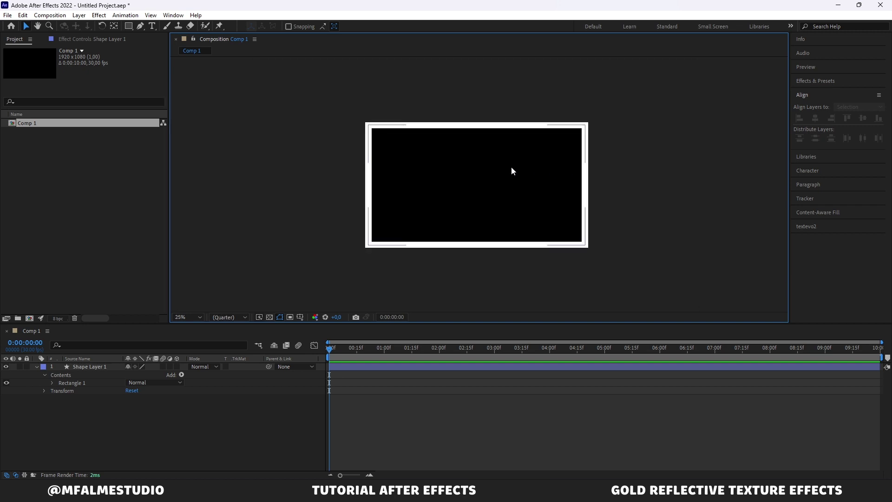
# Duplicate the frame layer and scale the copy to 68%
pyautogui.click(525, 126)
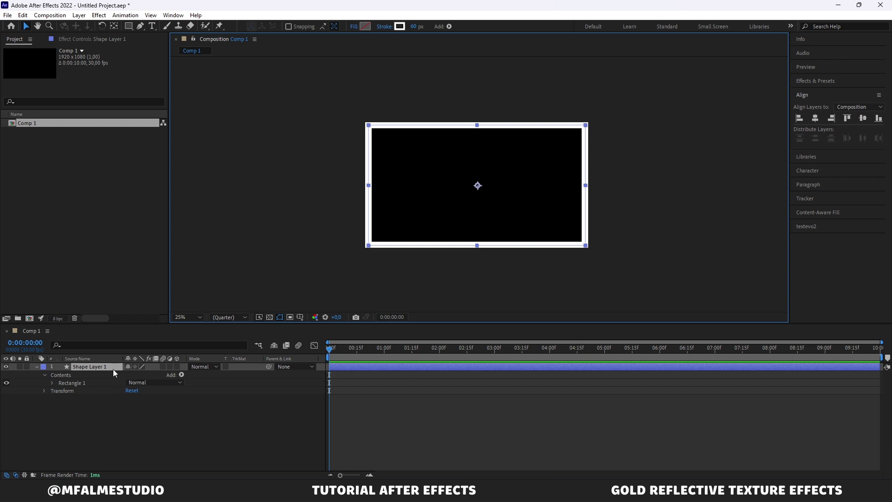
pyautogui.hotkey('ctrl', 'd')
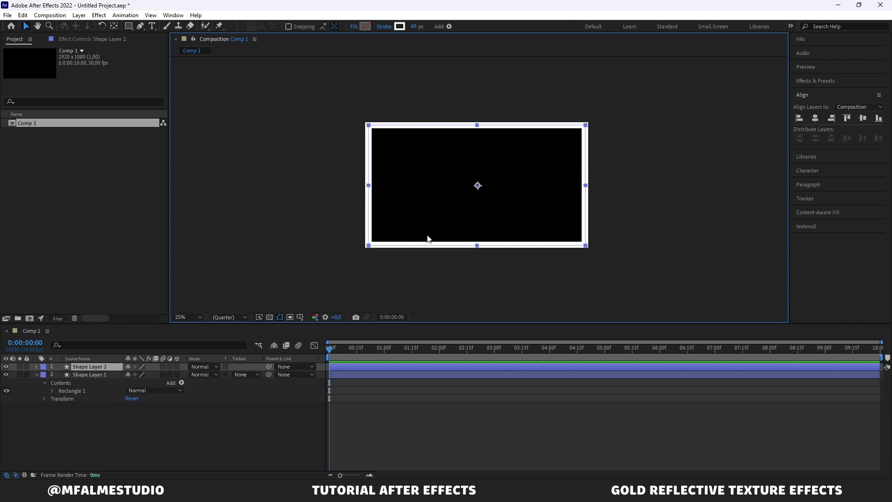
pyautogui.press('s')
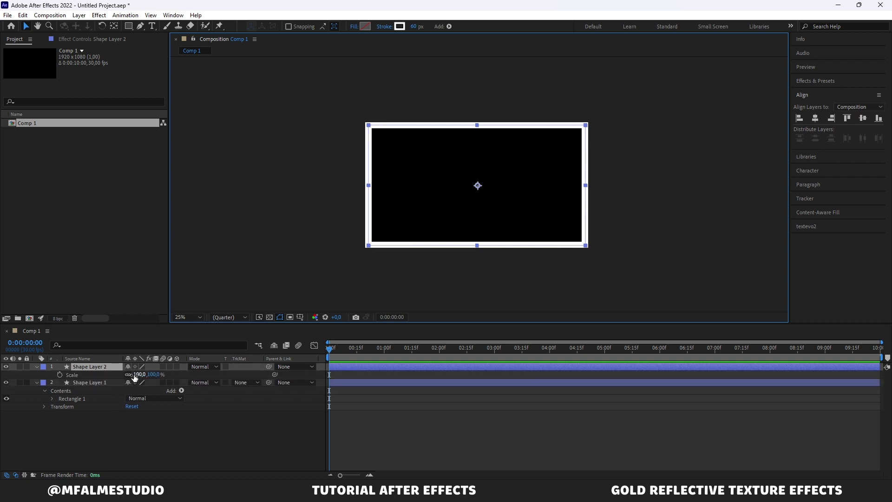
pyautogui.moveTo(139, 374); pyautogui.dragTo(119, 375)
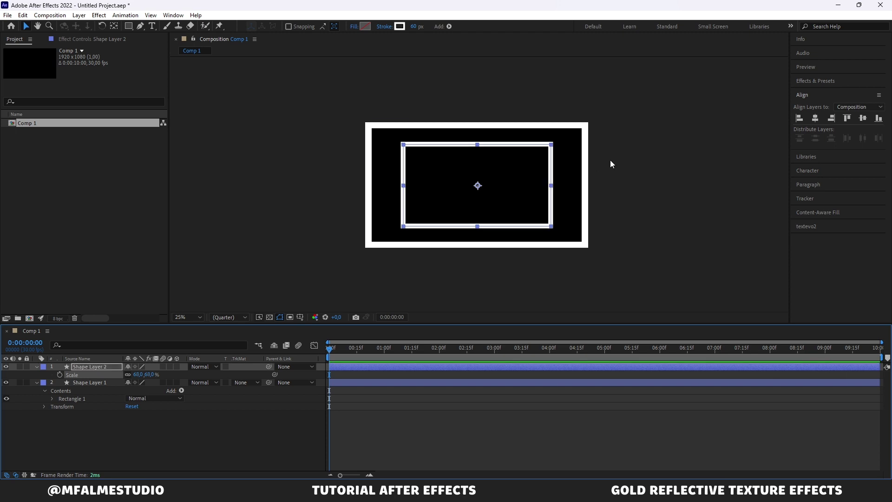
pyautogui.click(610, 160)
pyautogui.press('.')
pyautogui.press(',')
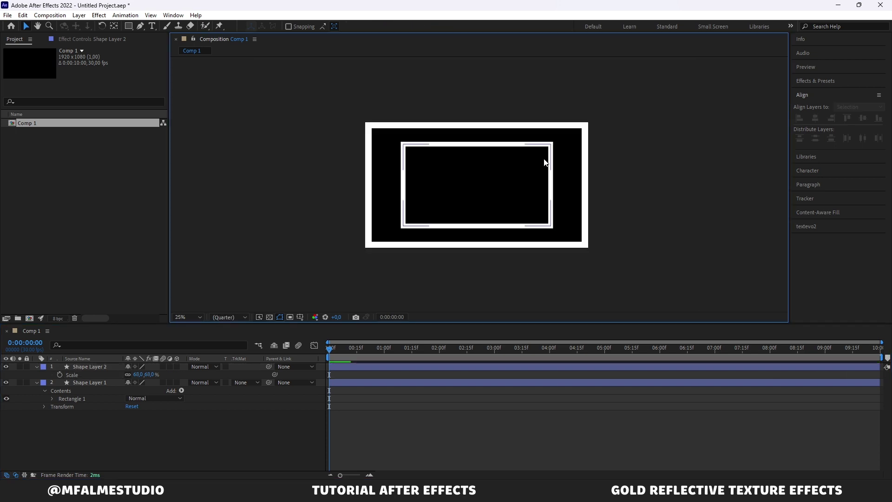
pyautogui.click(811, 171)
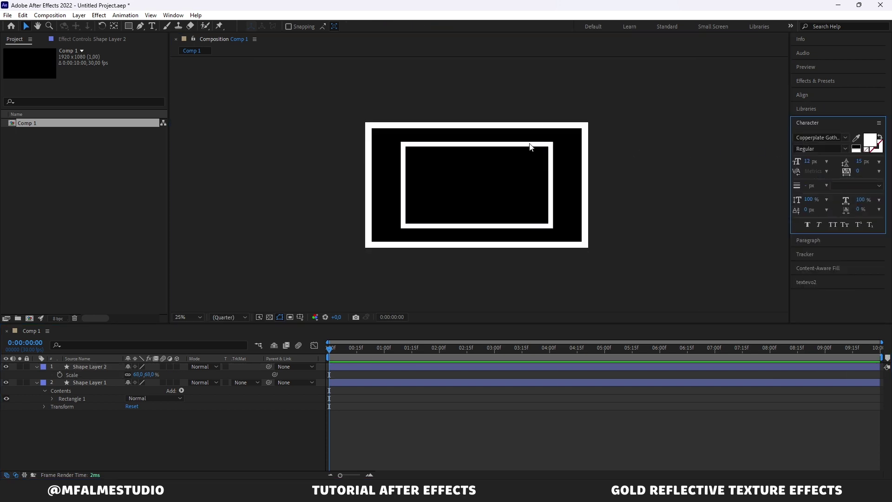
# Add the text 'MFALME STUDIO' and scale it up to 1264% to fill the inner frame
pyautogui.click(152, 26)
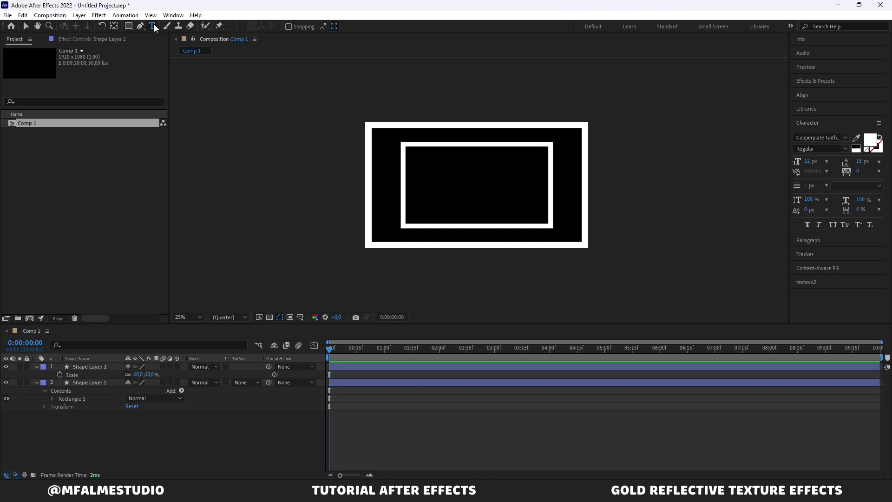
pyautogui.click(462, 185)
pyautogui.write('MFA')
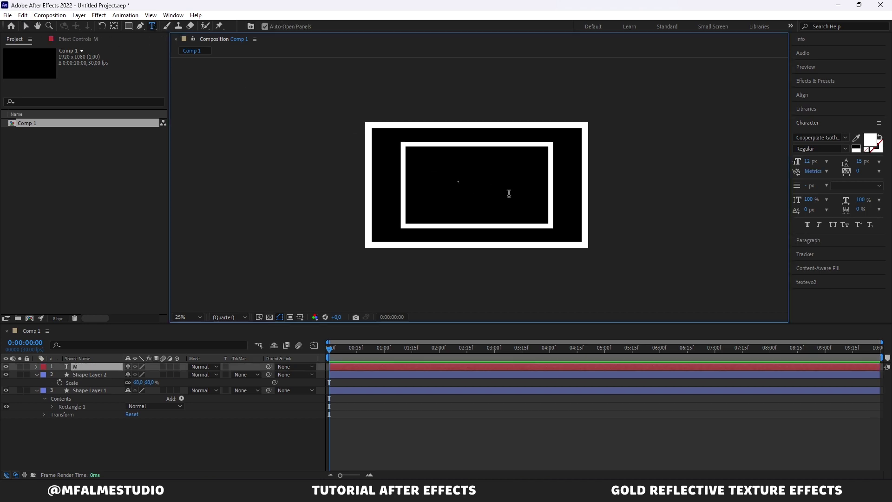
pyautogui.write('LME')
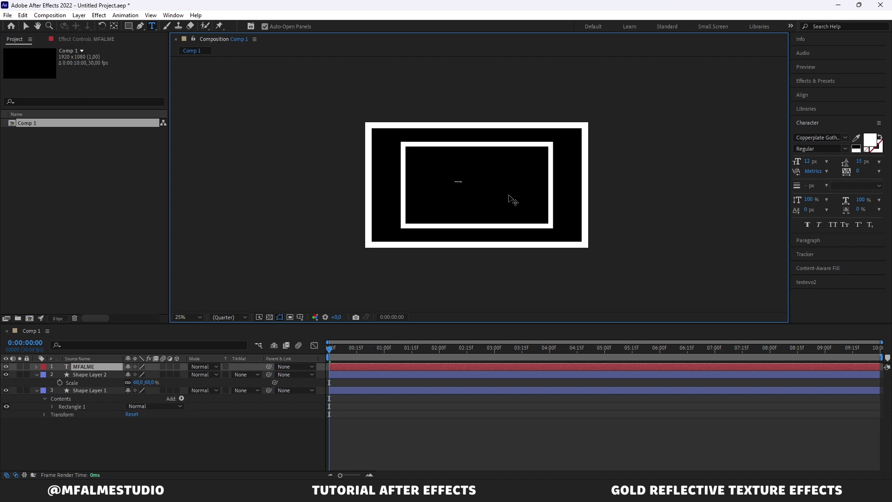
pyautogui.write(' STUDIO')
pyautogui.click(30, 27)
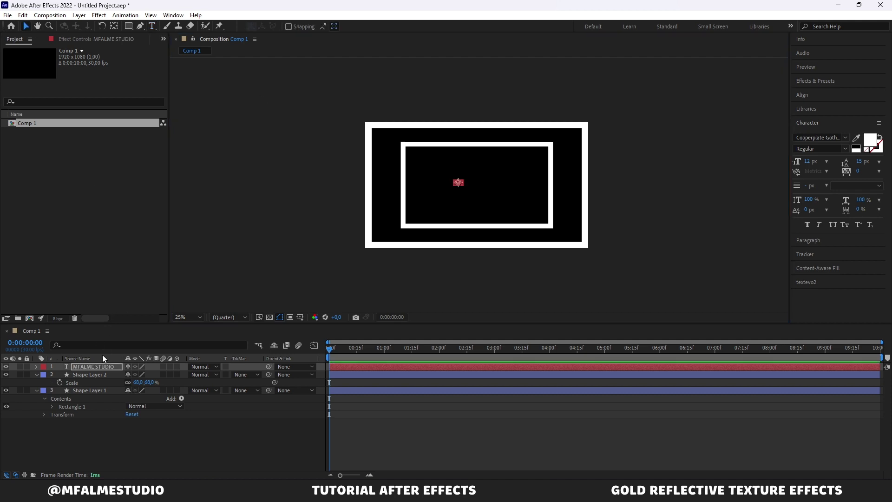
pyautogui.click(98, 368)
pyautogui.press('s')
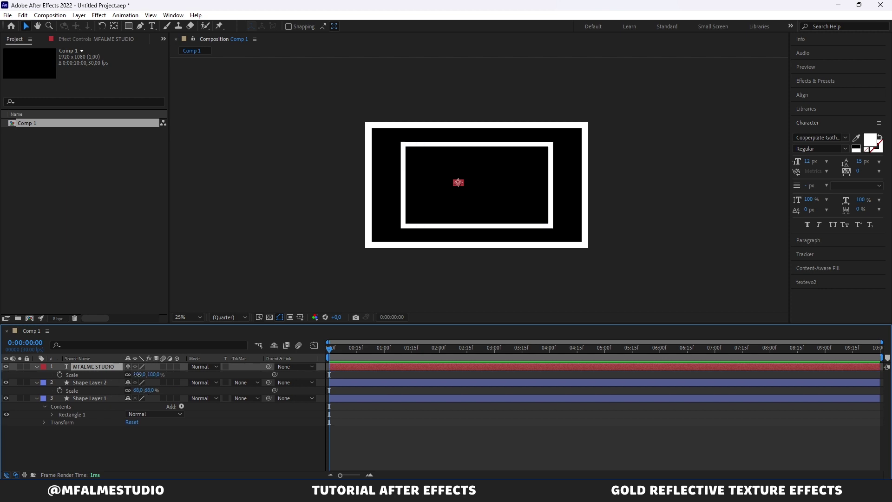
pyautogui.moveTo(138, 374); pyautogui.dragTo(634, 334)
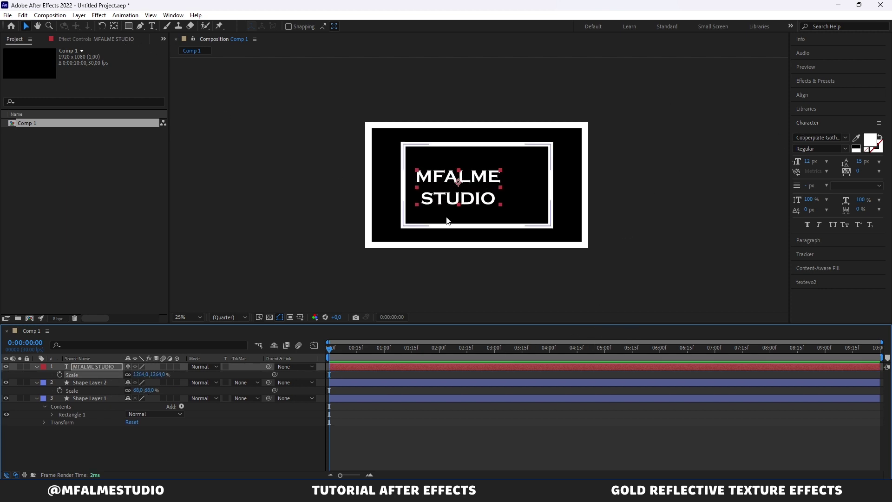
# Centre the text layer horizontally and vertically in the composition
pyautogui.click(113, 27)
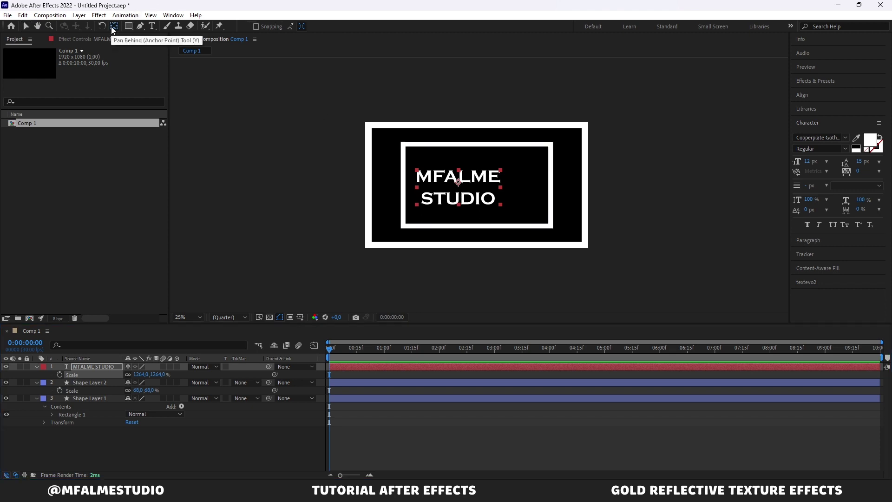
pyautogui.click(814, 96)
pyautogui.click(817, 121)
pyautogui.click(863, 119)
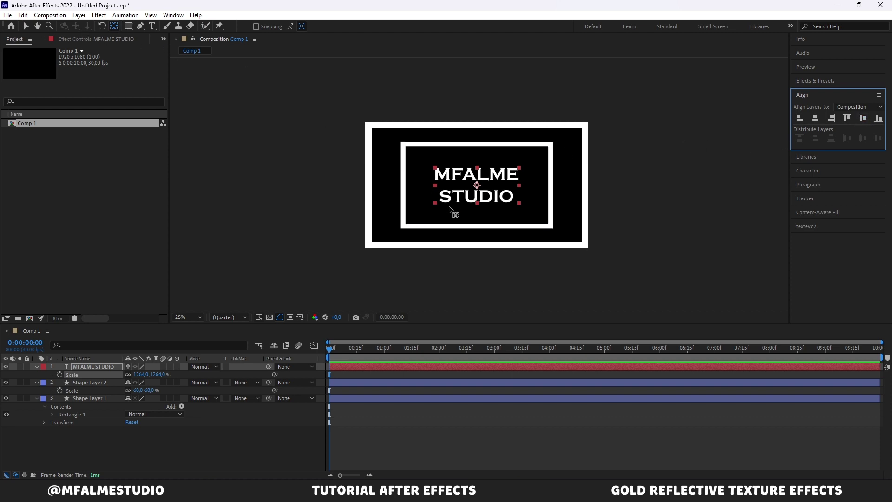
# Select the text and both frame layers and pre-compose them into Pre-comp 1
pyautogui.press('v')
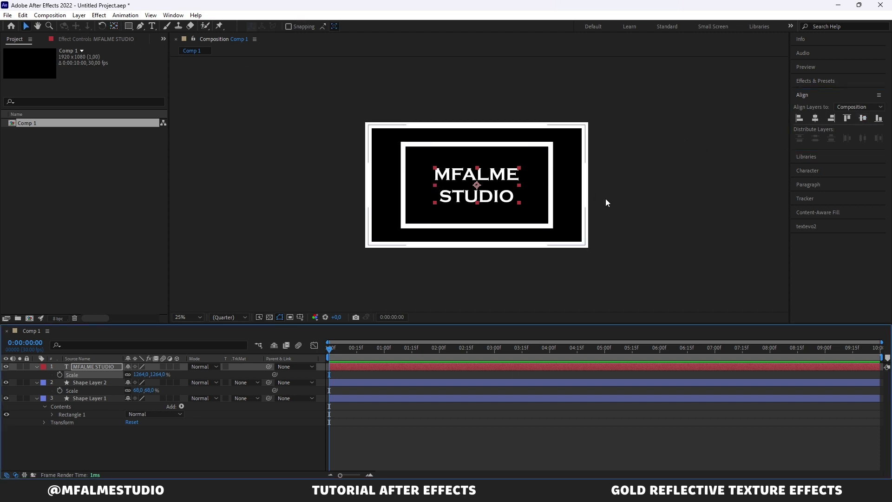
pyautogui.click(632, 200)
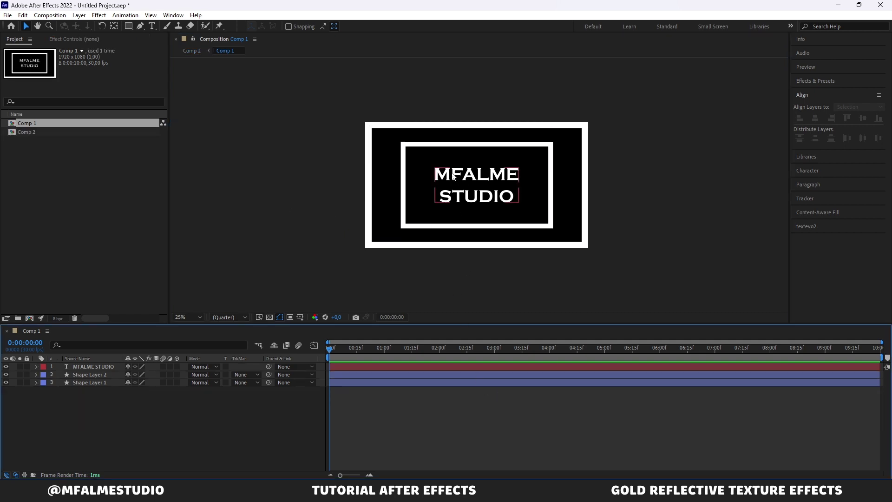
pyautogui.click(450, 197)
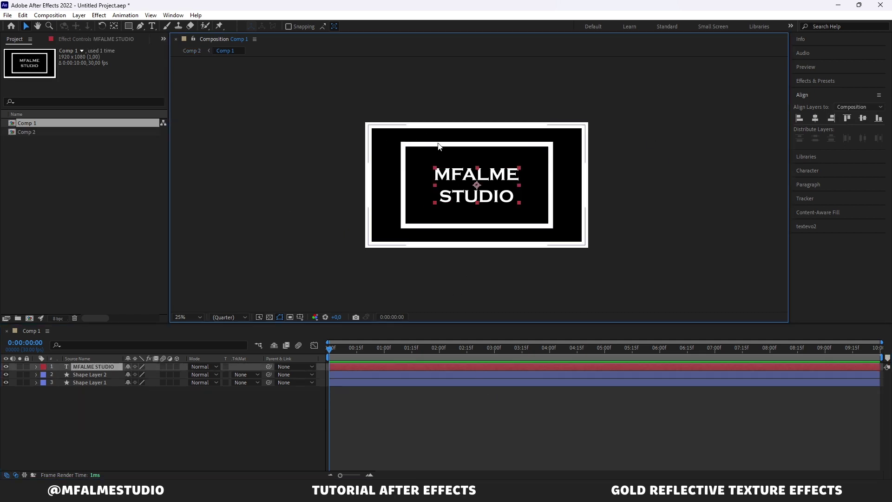
pyautogui.click(485, 258)
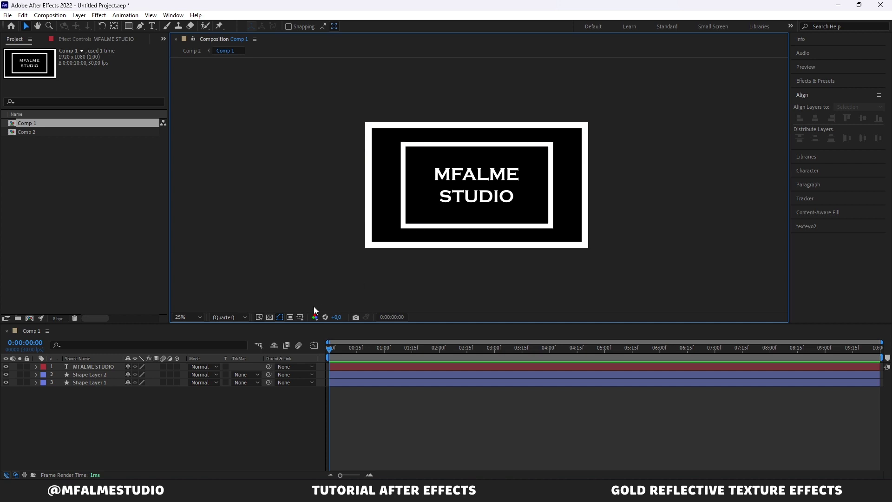
pyautogui.click(90, 366)
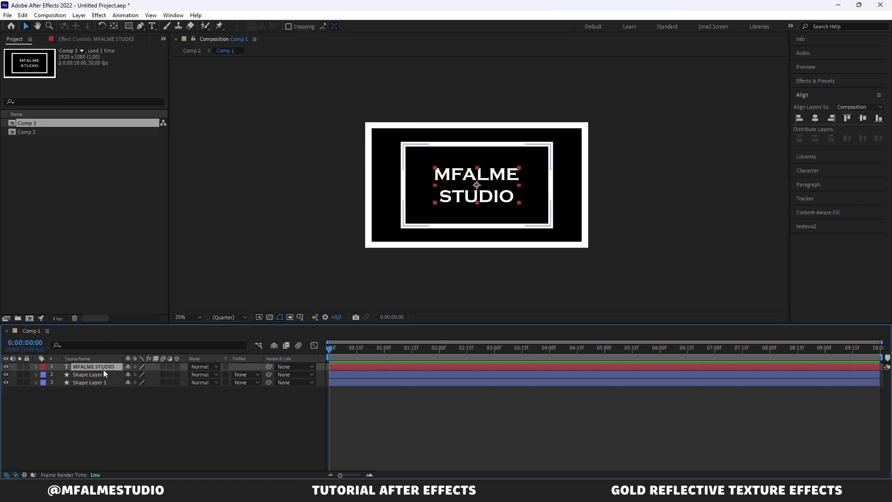
pyautogui.keyDown('shift'); pyautogui.click(103, 385); pyautogui.keyUp('shift')
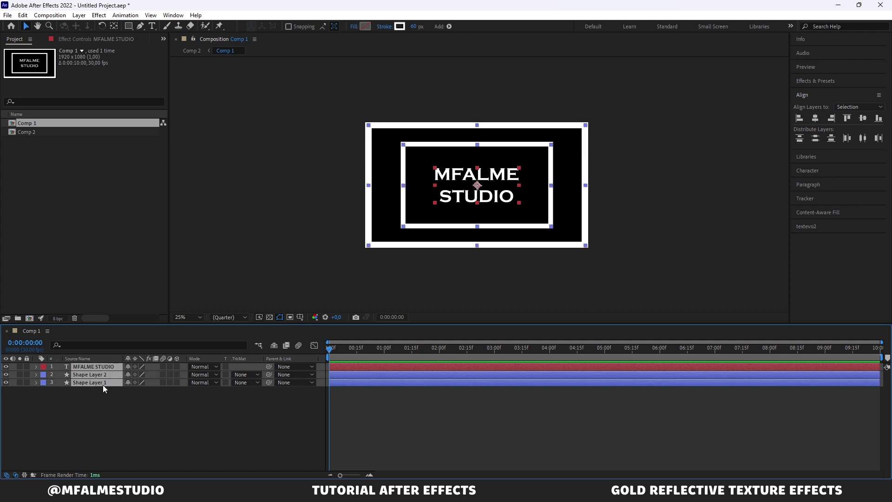
pyautogui.rightClick(103, 385)
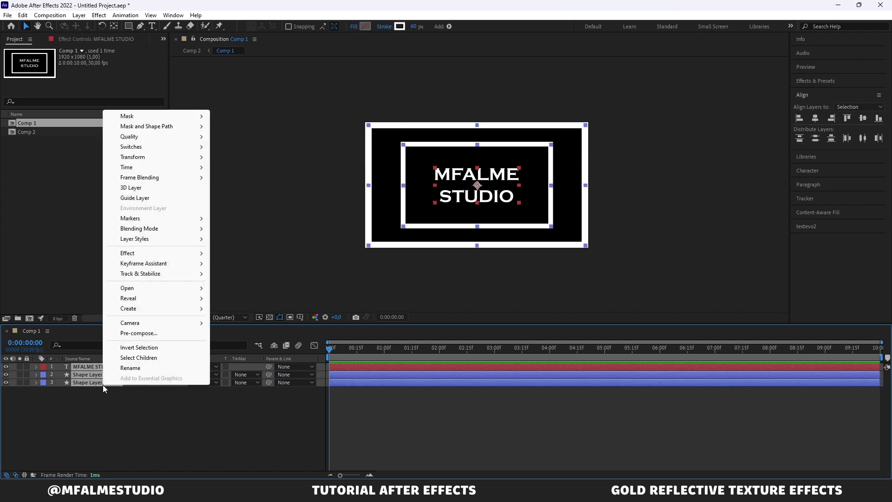
pyautogui.click(133, 333)
pyautogui.click(463, 306)
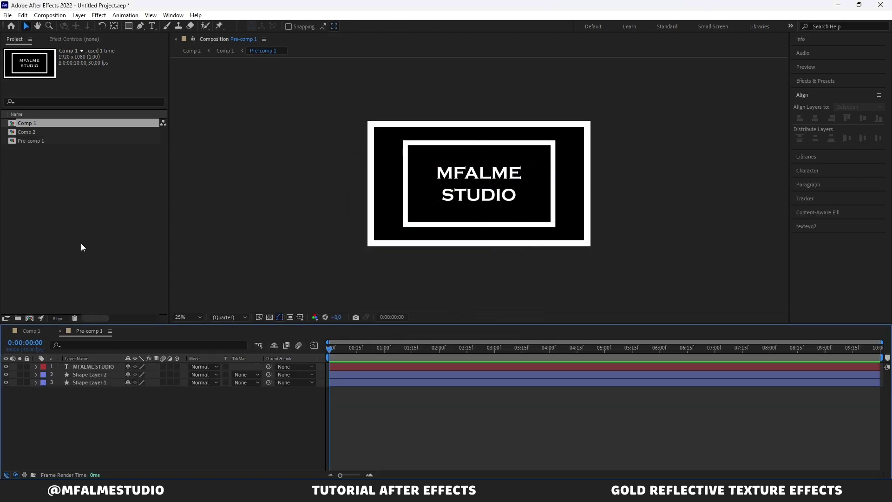
# Create Comp 3 with default settings and drop Pre-comp 1 into its timeline
pyautogui.click(50, 15)
pyautogui.click(64, 25)
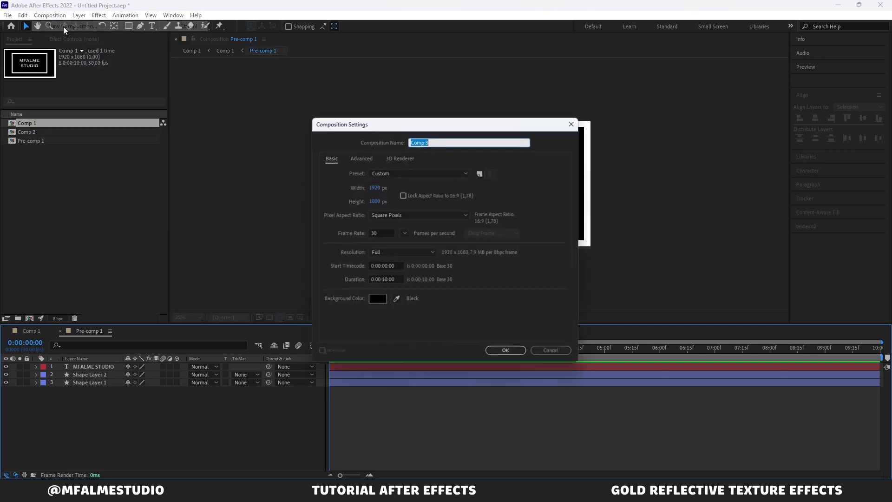
pyautogui.click(513, 354)
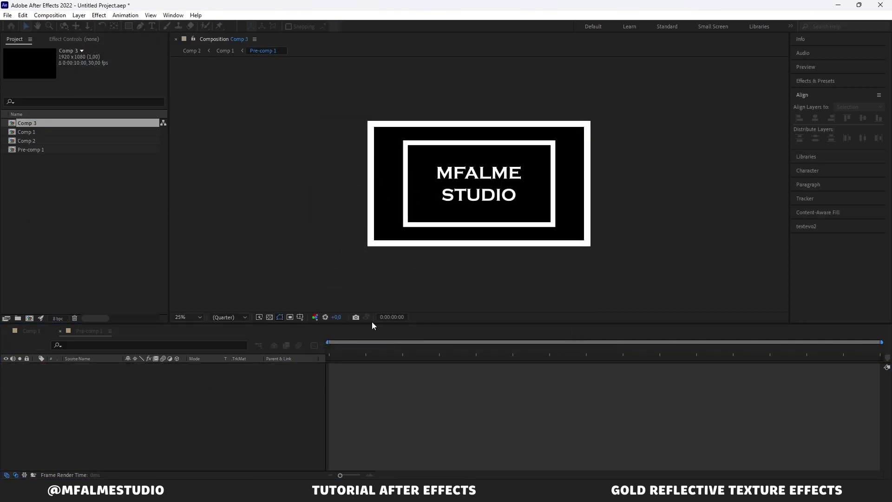
pyautogui.moveTo(49, 150); pyautogui.dragTo(140, 392)
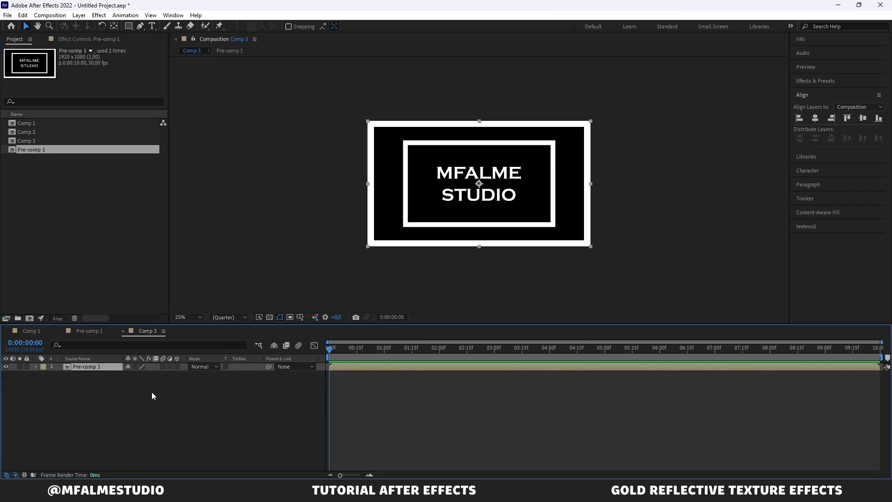
pyautogui.click(151, 392)
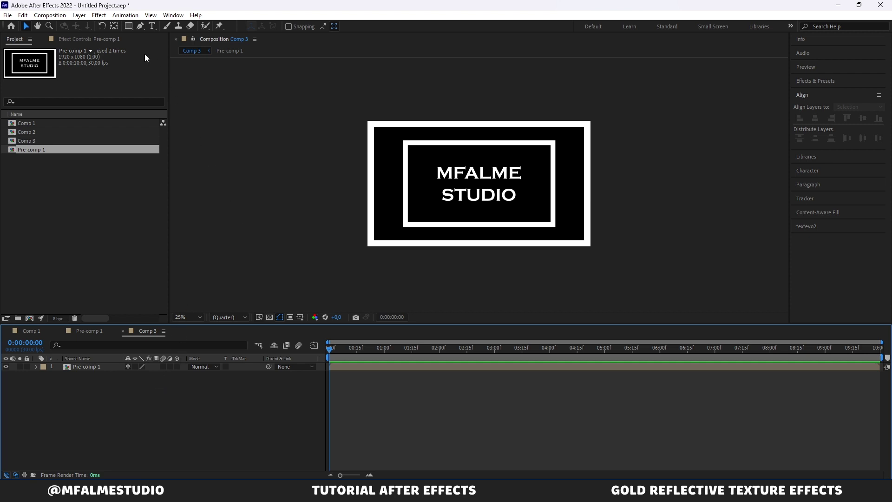
# Add a new solid, Dark Gray Solid 1, and move it below Pre-comp 1
pyautogui.click(79, 16)
pyautogui.moveTo(211, 27)
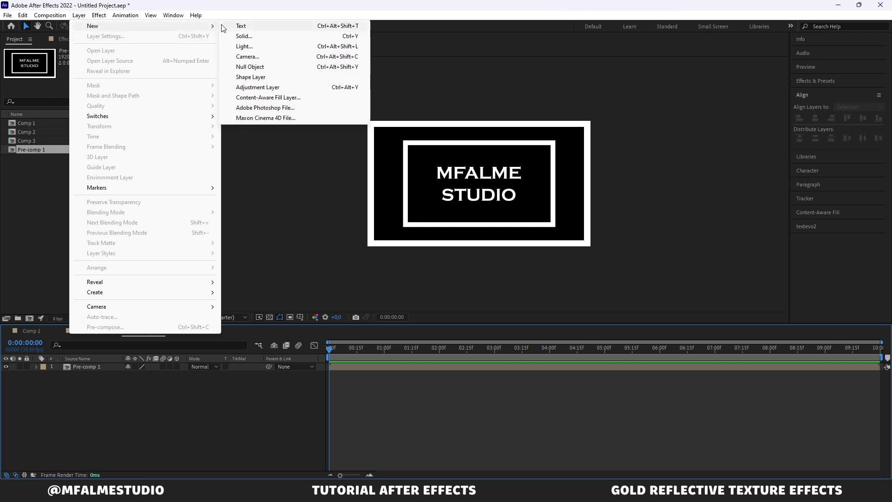
pyautogui.click(243, 36)
pyautogui.click(464, 327)
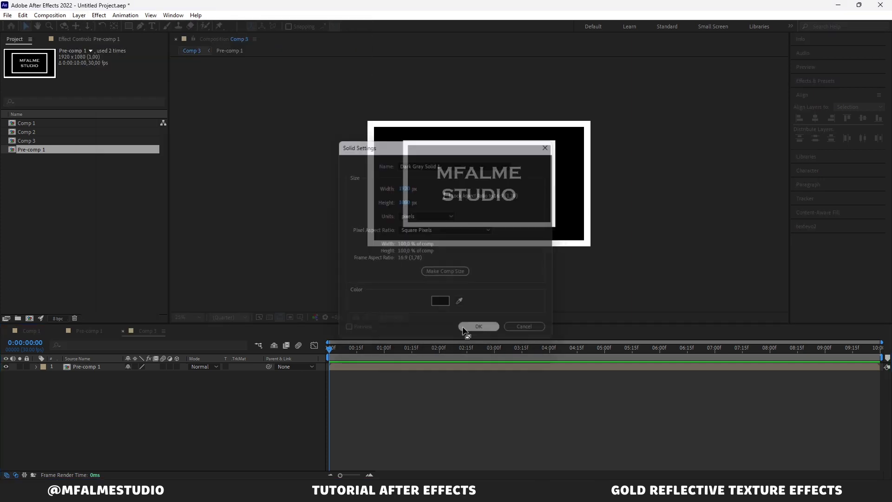
pyautogui.moveTo(113, 366); pyautogui.dragTo(119, 381)
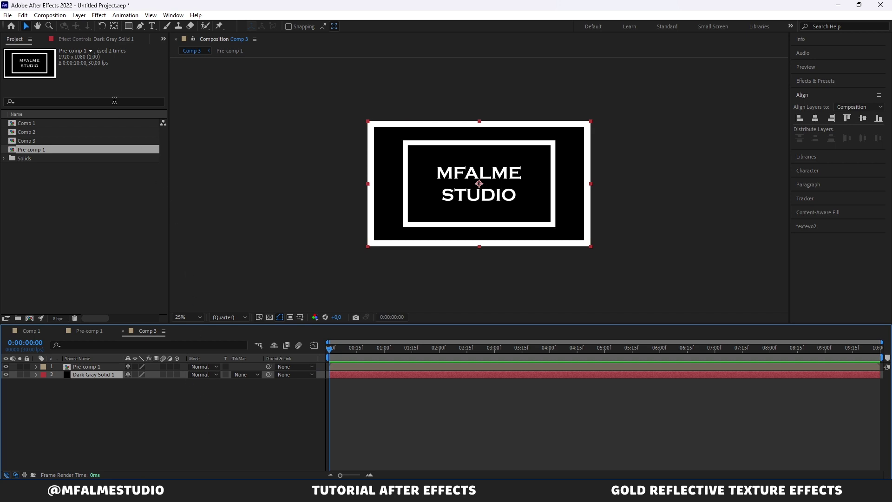
# Add a second solid, Dark Gray Solid 2, and place it above Pre-comp 1
pyautogui.click(79, 15)
pyautogui.moveTo(188, 24)
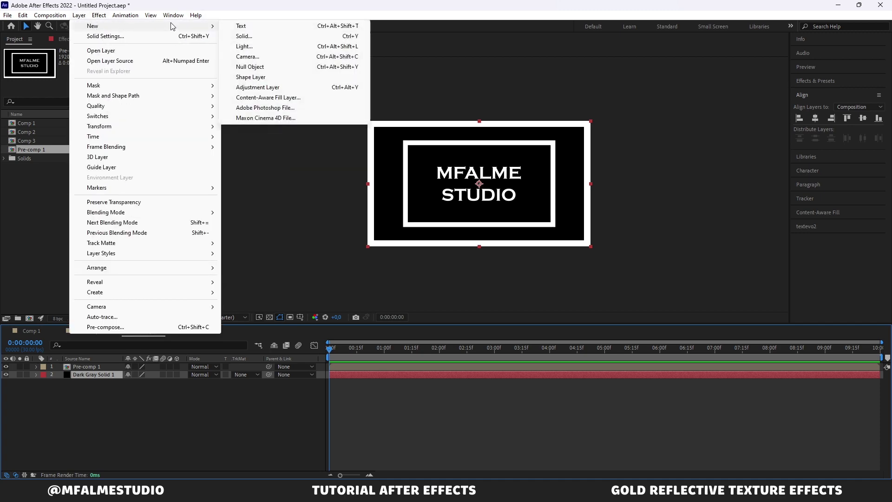
pyautogui.moveTo(92, 30)
pyautogui.click(236, 36)
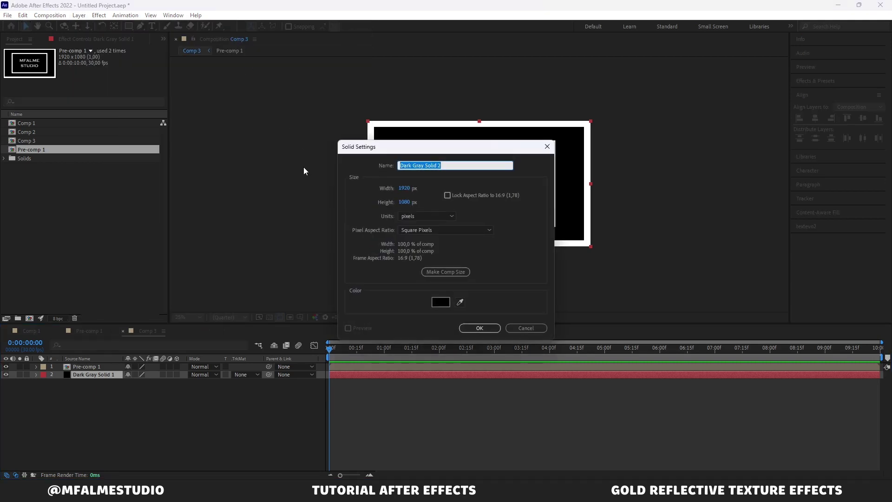
pyautogui.click(474, 327)
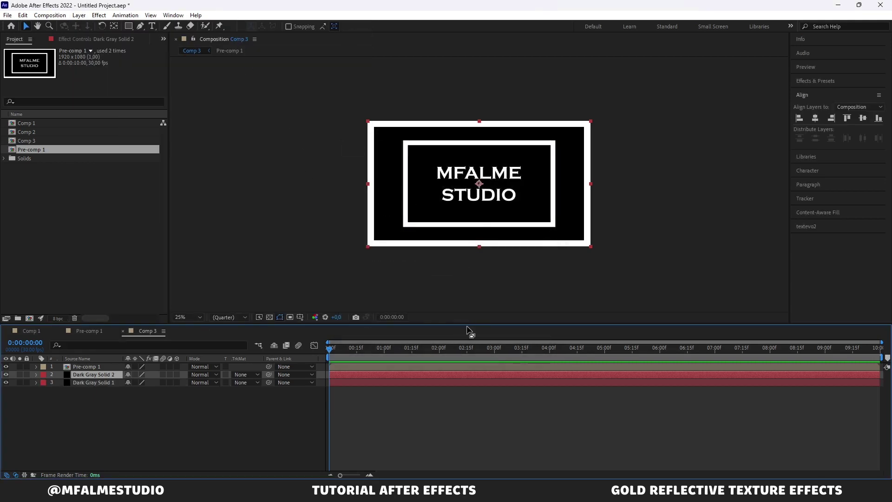
pyautogui.moveTo(103, 375); pyautogui.dragTo(104, 367)
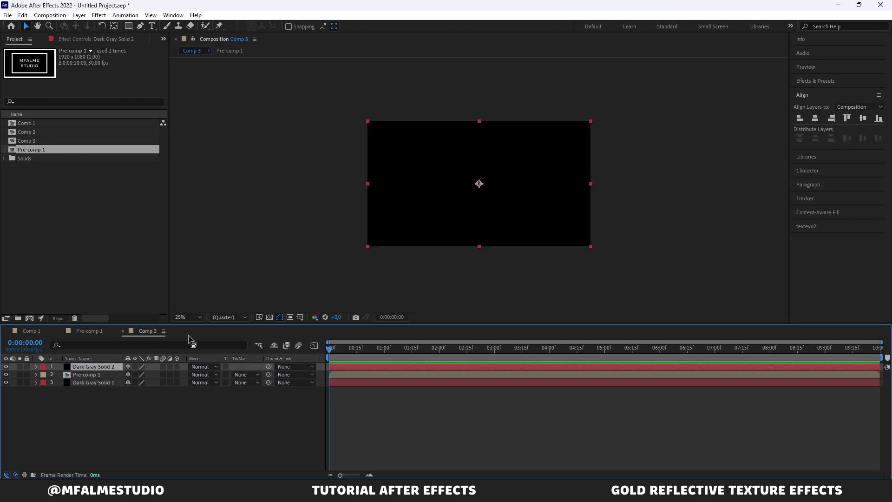
# Apply Fractal Noise to Dark Gray Solid 2
pyautogui.click(100, 15)
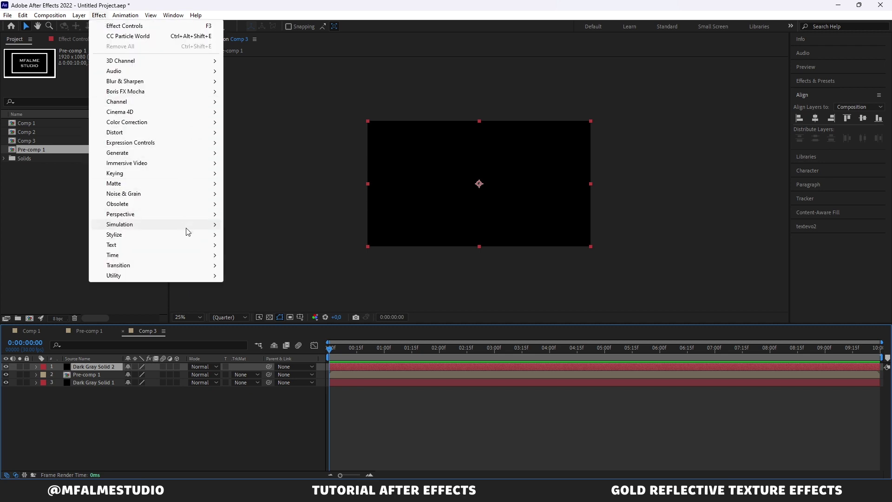
pyautogui.moveTo(210, 198)
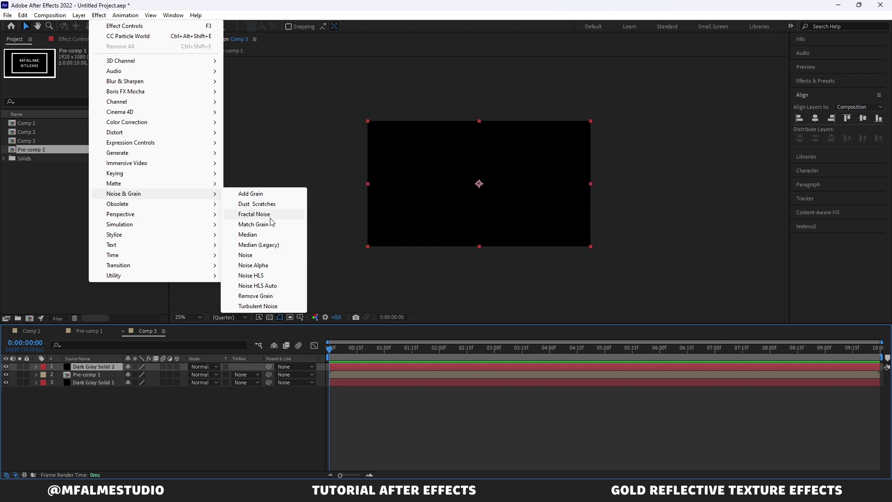
pyautogui.click(254, 215)
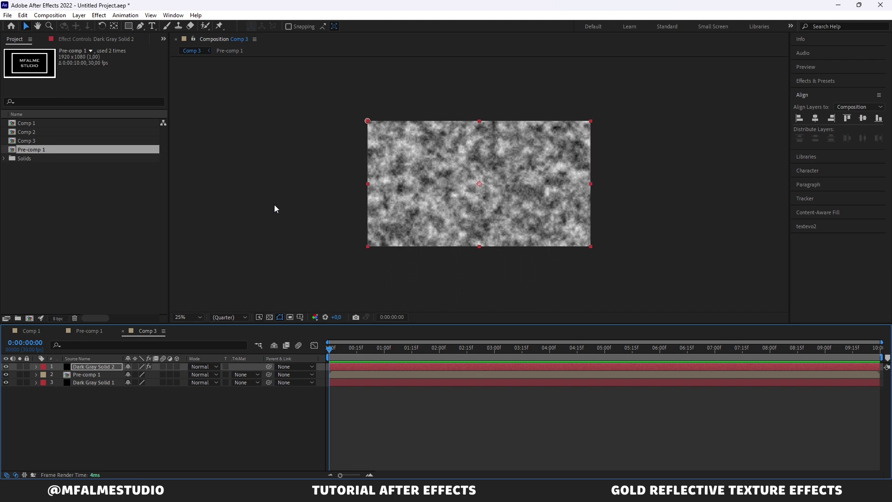
# Add Fast Box Blur to the noise layer and show its Effect Controls
pyautogui.click(105, 17)
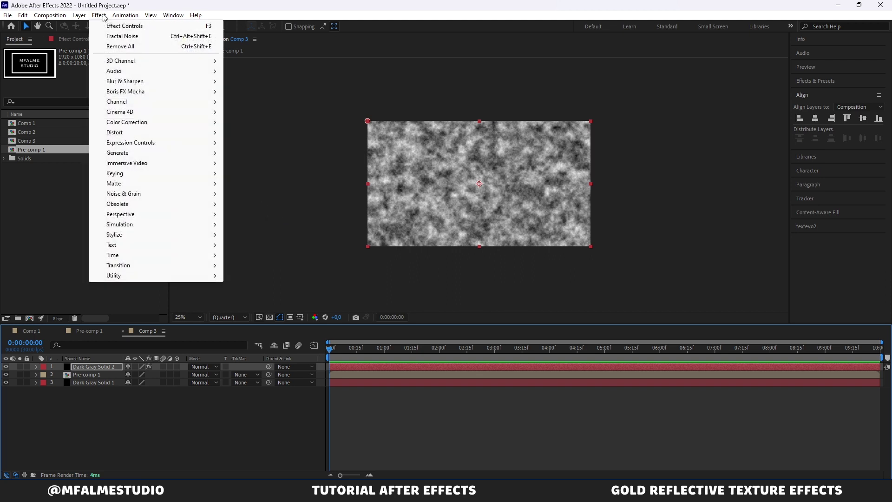
pyautogui.moveTo(182, 86)
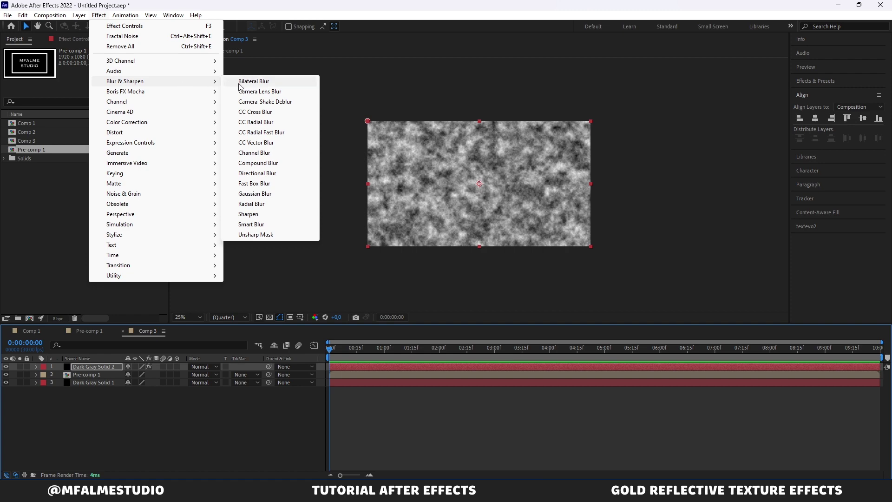
pyautogui.click(276, 185)
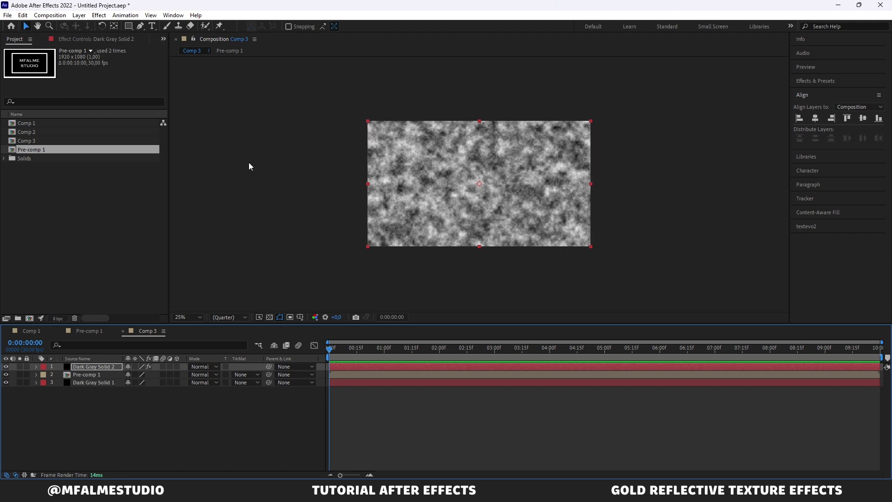
pyautogui.click(100, 39)
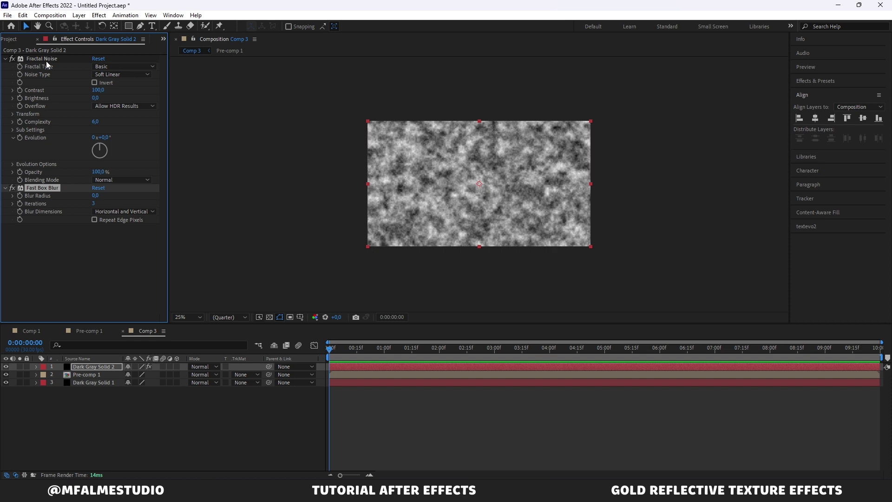
# Set the Fractal Noise type to Block and its Contrast to 500
pyautogui.click(104, 74)
pyautogui.click(113, 86)
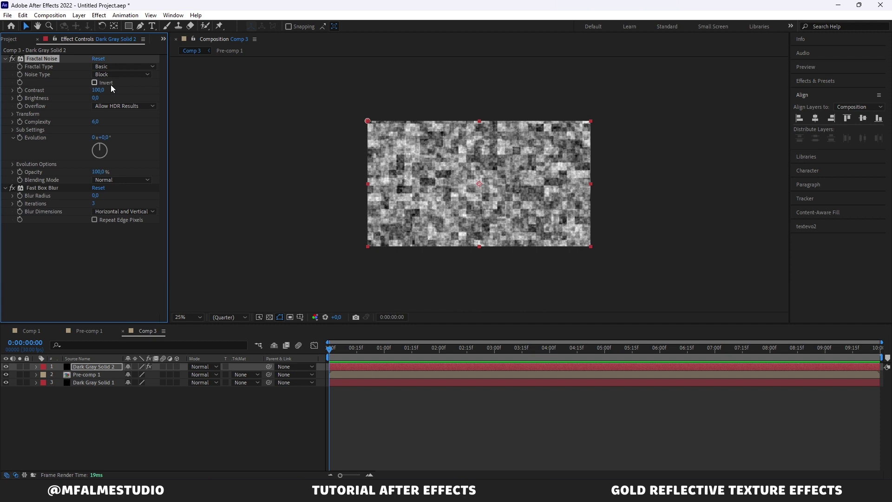
pyautogui.click(98, 90)
pyautogui.write('500')
pyautogui.press('Return')
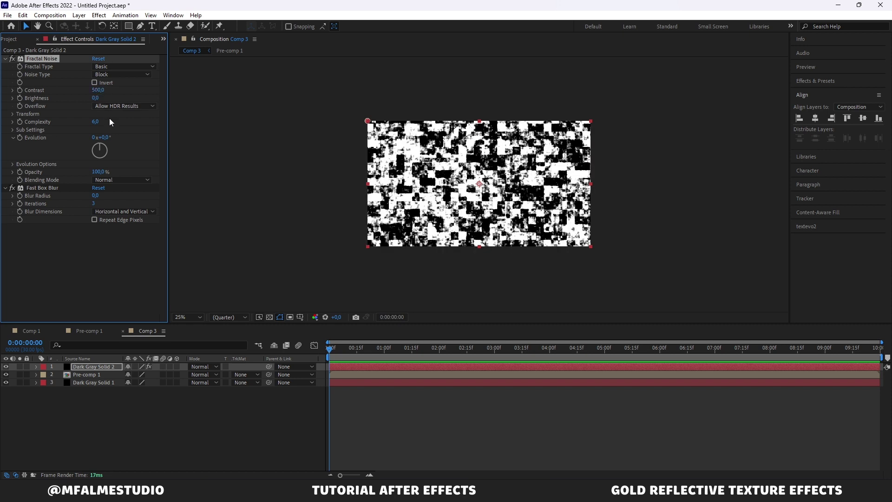
pyautogui.click(11, 117)
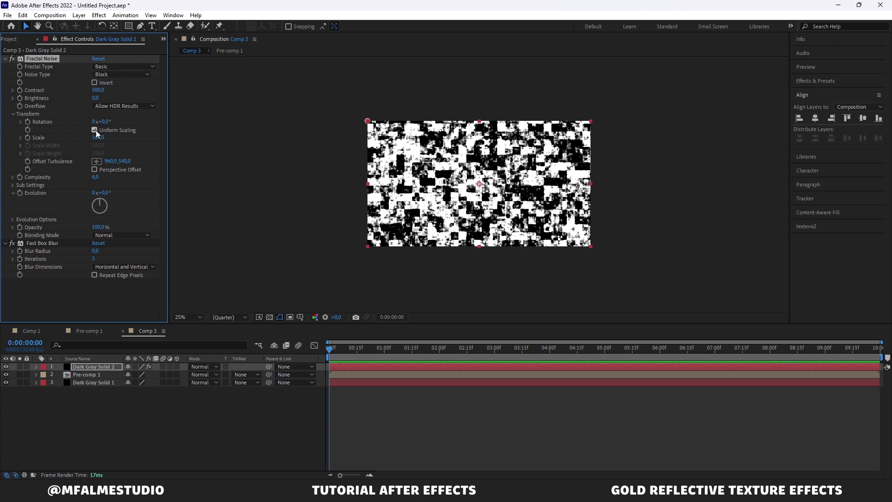
# Turn off Uniform Scaling and set the noise to Scale Width 450, Scale Height 600
pyautogui.click(95, 130)
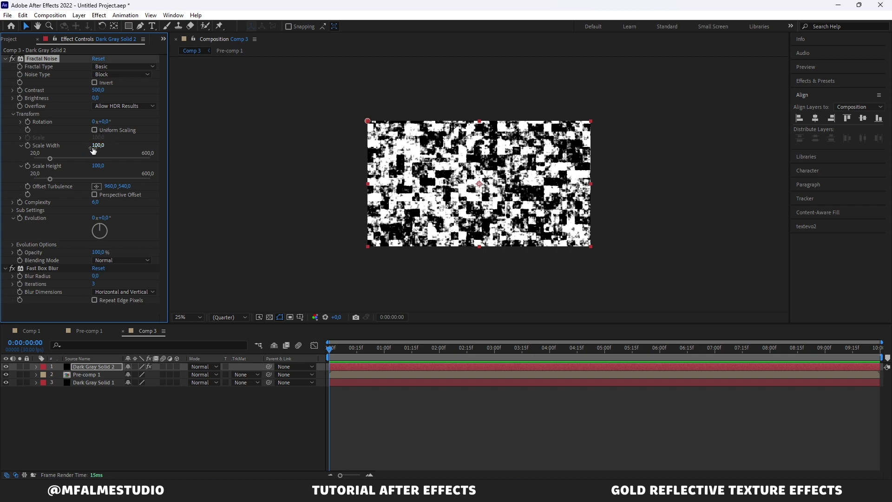
pyautogui.click(97, 146)
pyautogui.write('450')
pyautogui.press('Return')
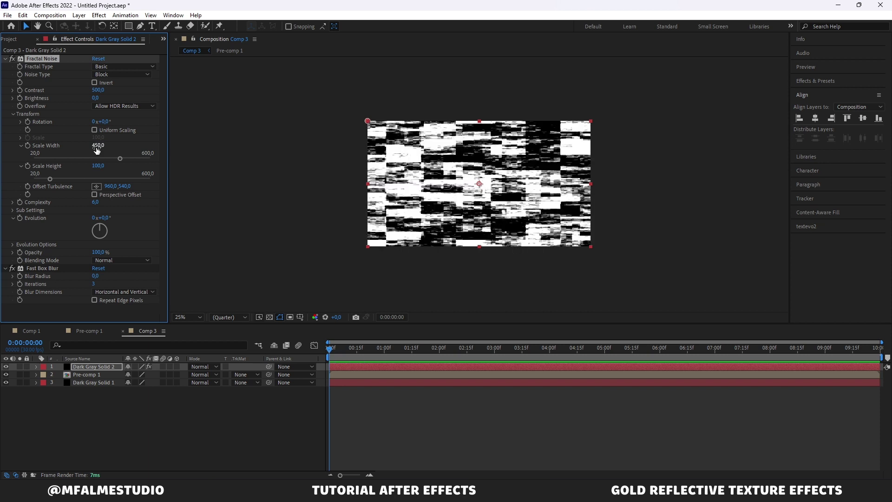
pyautogui.click(98, 166)
pyautogui.write('600')
pyautogui.press('Return')
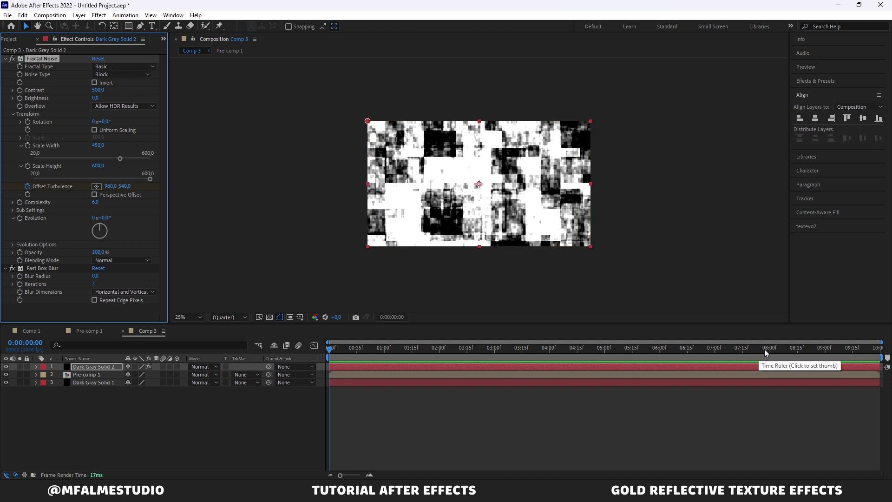
# At the last frame, shift the noise's Offset Turbulence X to -322
pyautogui.moveTo(766, 350); pyautogui.dragTo(878, 349)
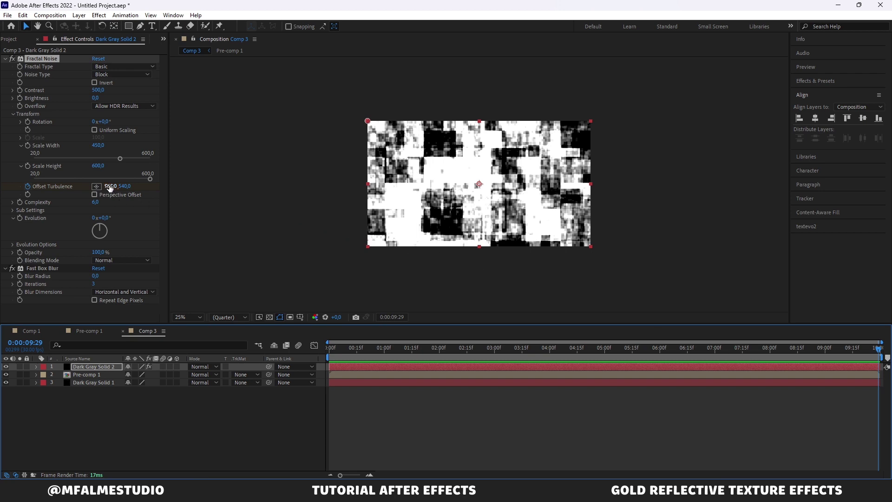
pyautogui.moveTo(110, 186)
pyautogui.mouseDown()
pyautogui.moveTo(125, 186)
pyautogui.moveTo(2, 195)
pyautogui.mouseUp()
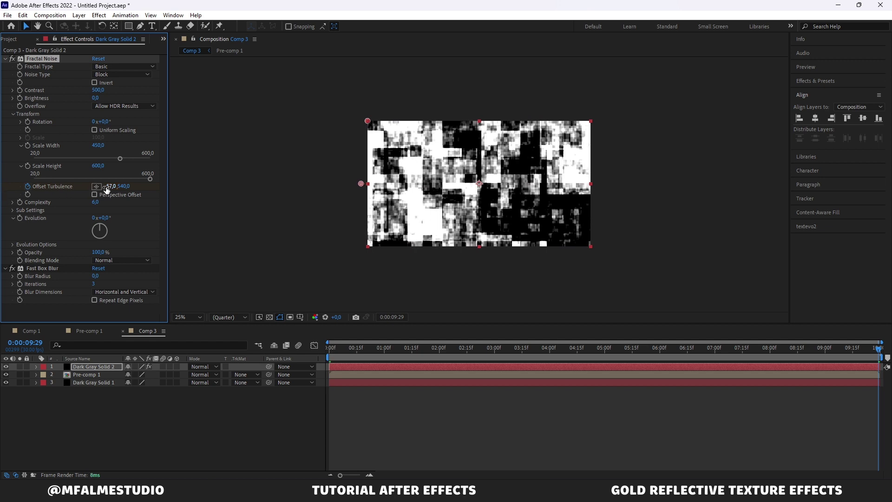
pyautogui.moveTo(117, 186); pyautogui.dragTo(212, 257)
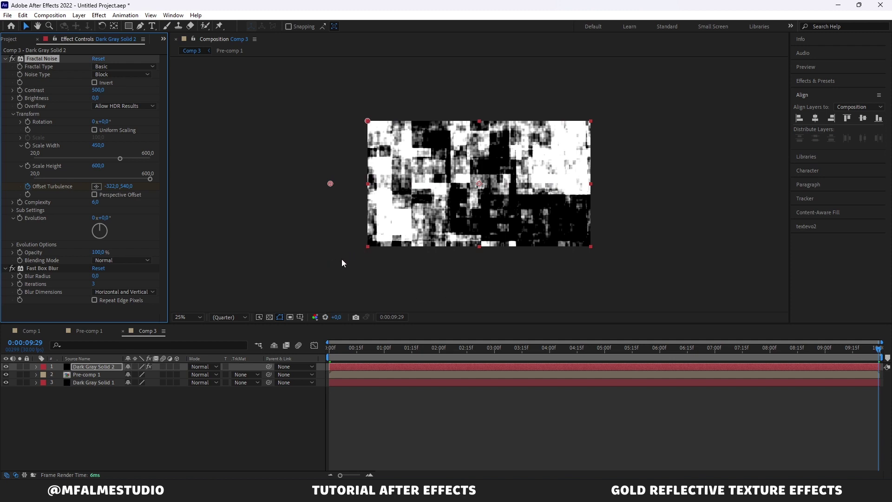
# Lower the Fractal Noise Complexity from 6 to 3
pyautogui.click(95, 202)
pyautogui.write('3')
pyautogui.press('Return')
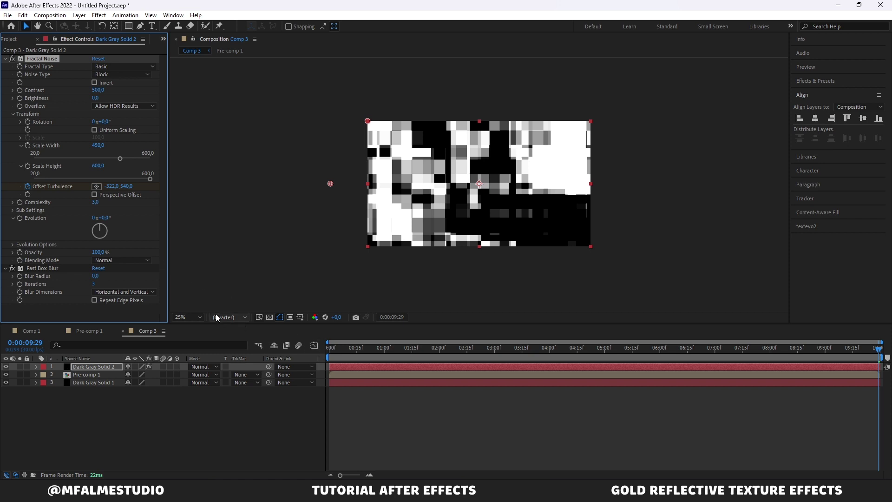
# Animate the Fractal Noise Evolution with the expression time*125
pyautogui.keyDown('alt'); pyautogui.click(20, 218); pyautogui.keyUp('alt')
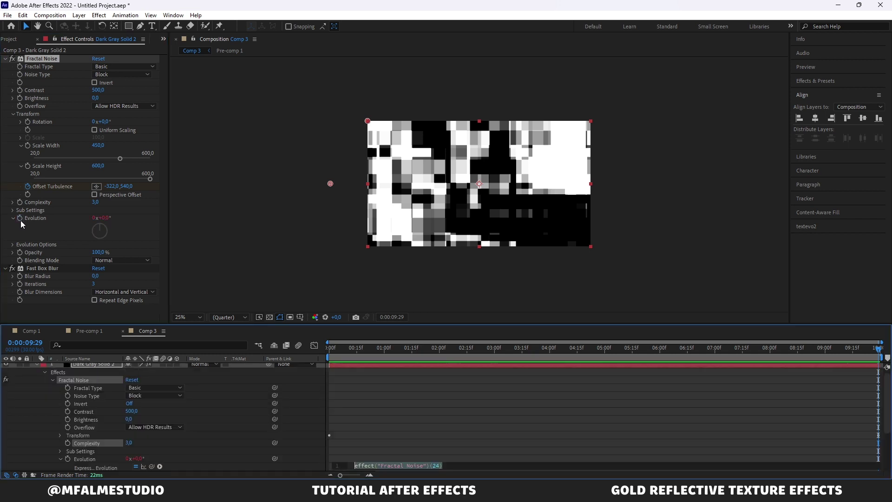
pyautogui.scroll(-2, 389, 413)
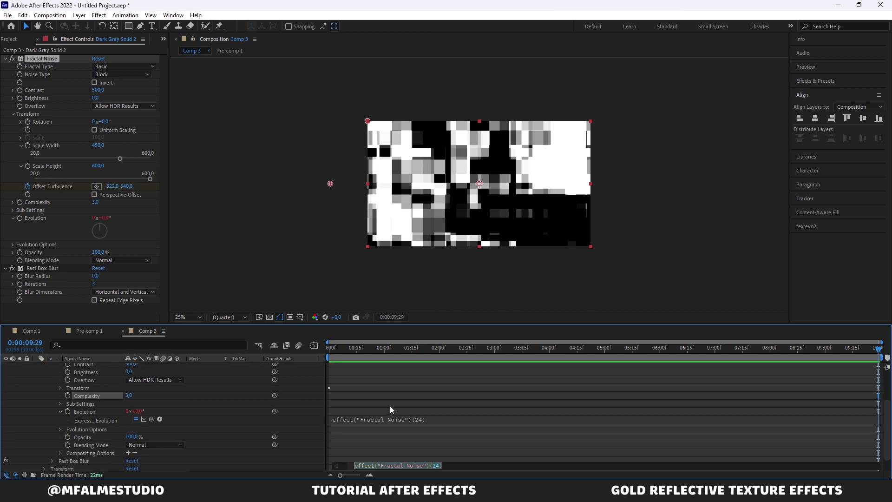
pyautogui.scroll(1, 397, 442)
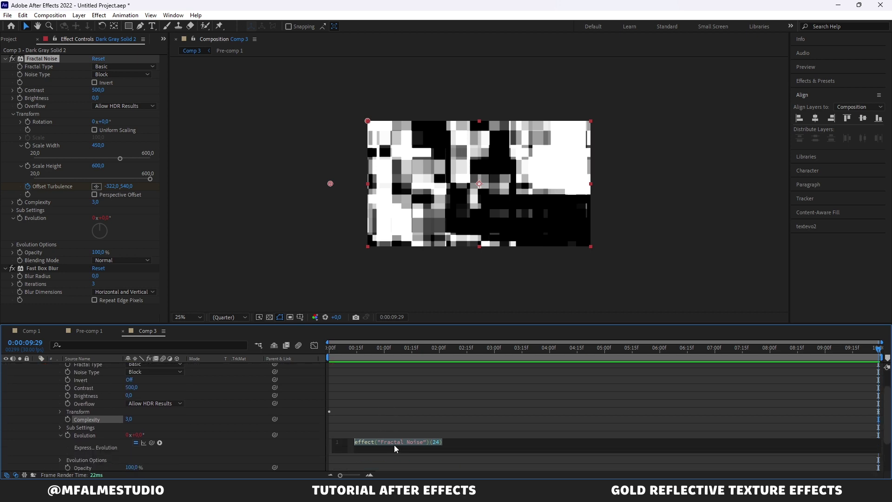
pyautogui.write('time')
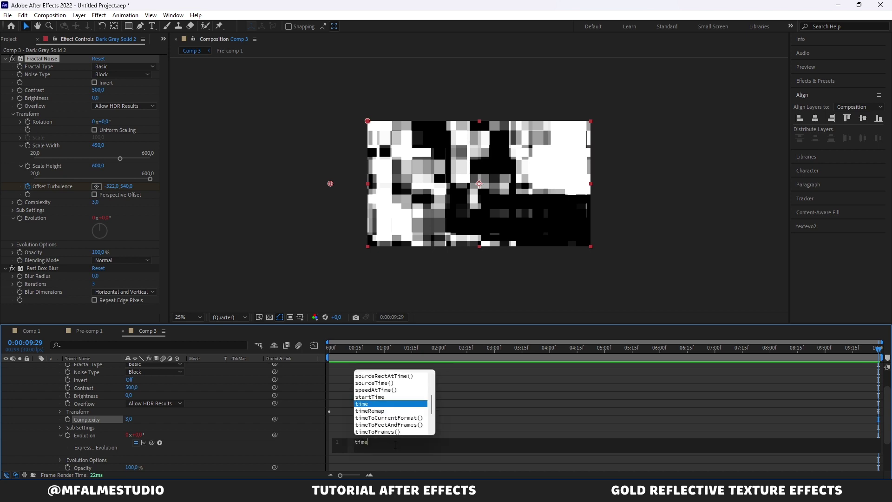
pyautogui.write('*')
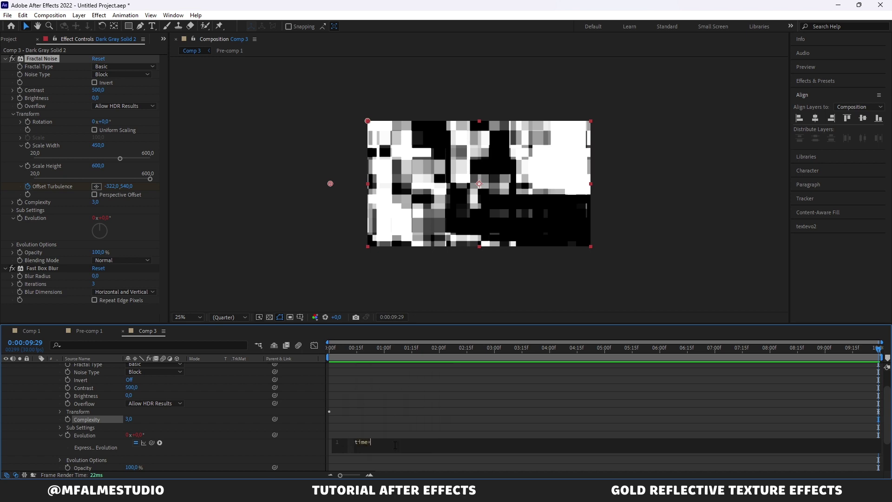
pyautogui.write('125')
pyautogui.click(397, 431)
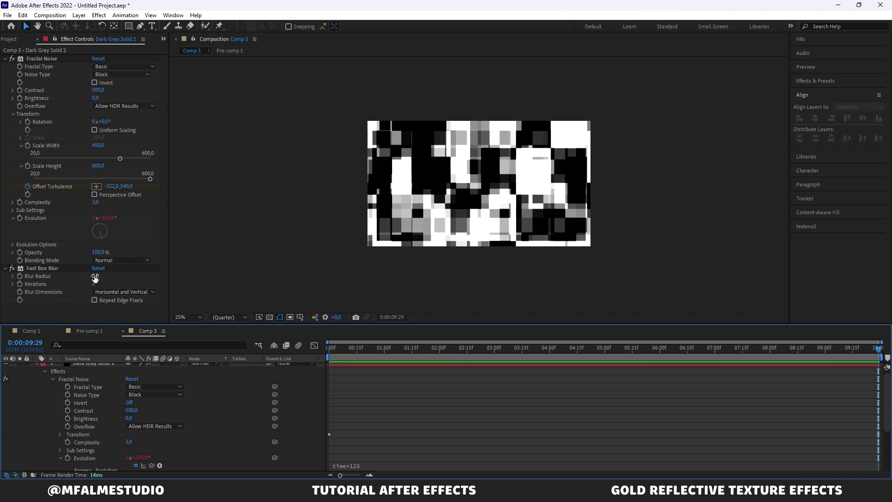
# Set the Fast Box Blur radius to 75 to soften the blocky noise
pyautogui.click(95, 277)
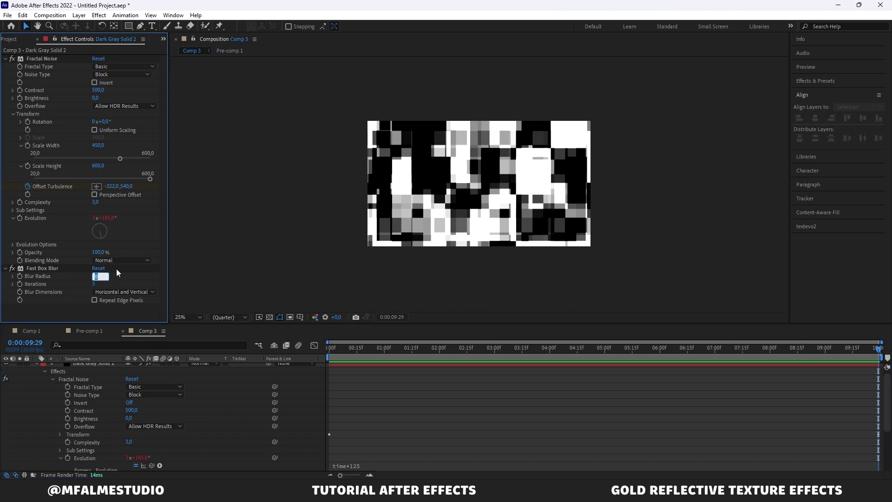
pyautogui.write('75')
pyautogui.press('Return')
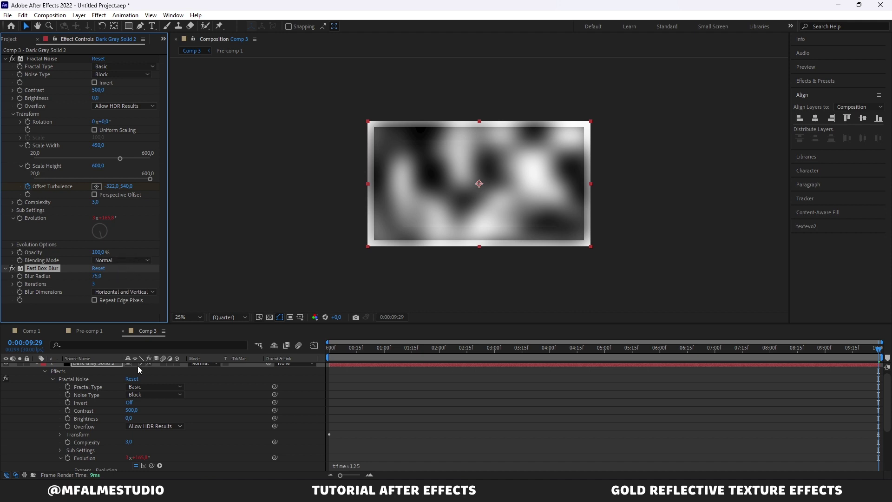
pyautogui.scroll(1, 69, 391)
# Collapse the noise layer's properties and apply Set Channels to Pre-comp 1
pyautogui.click(36, 367)
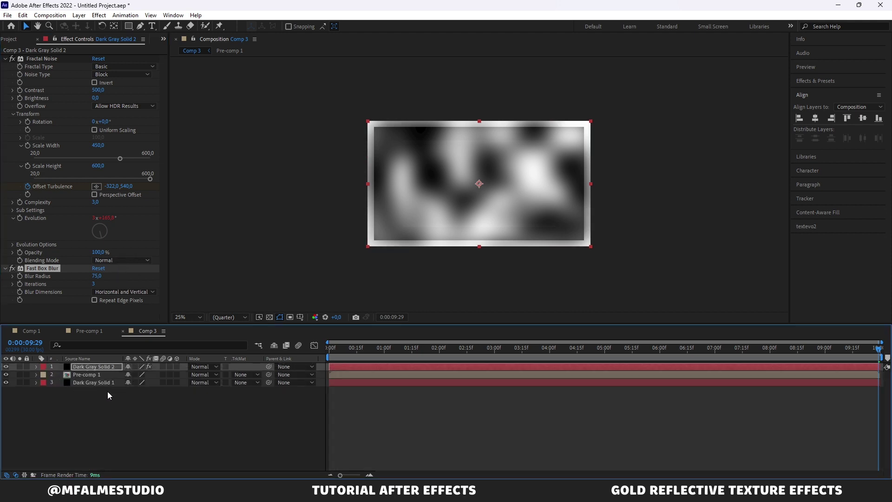
pyautogui.click(103, 375)
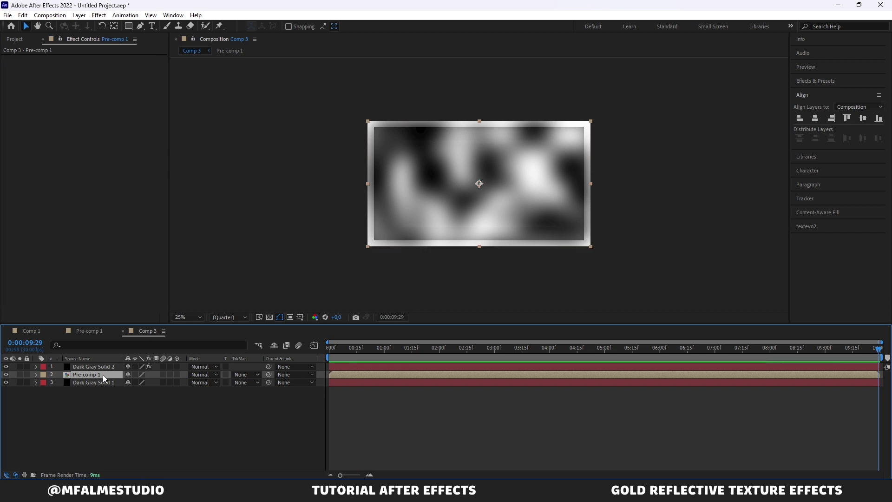
pyautogui.click(99, 15)
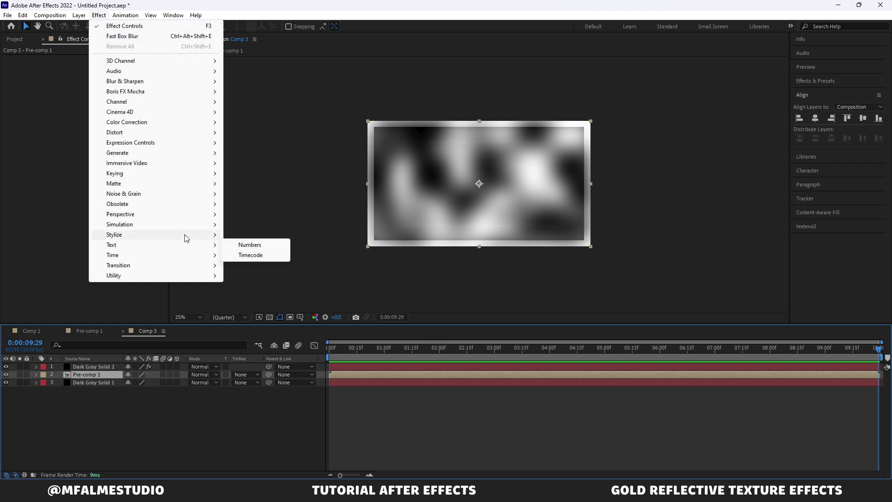
pyautogui.moveTo(195, 103)
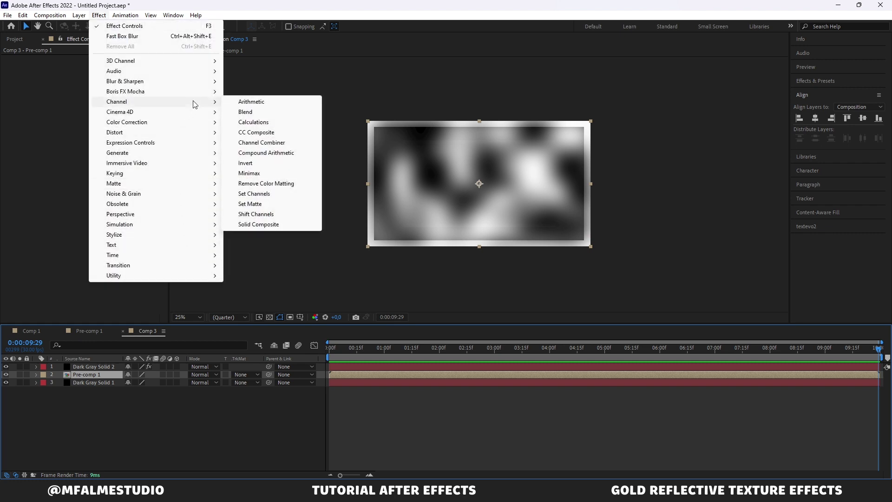
pyautogui.click(283, 194)
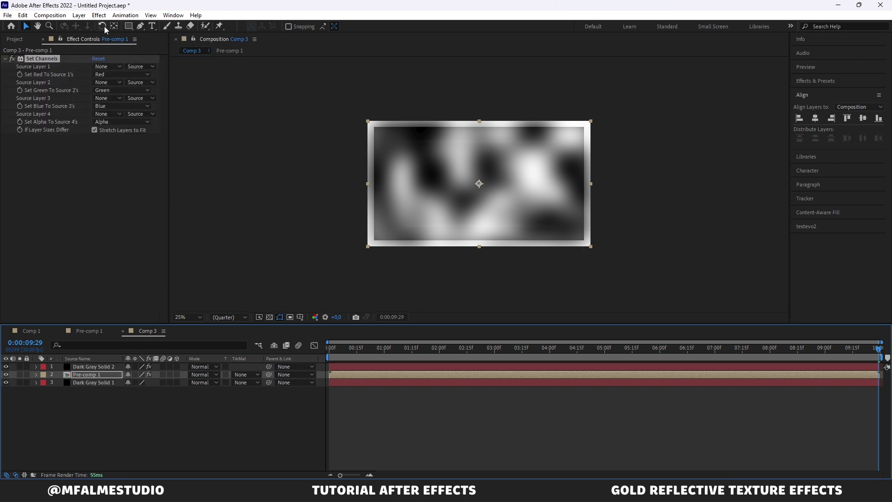
# Add the Tritone effect from Color Correction to Pre-comp 1
pyautogui.click(100, 14)
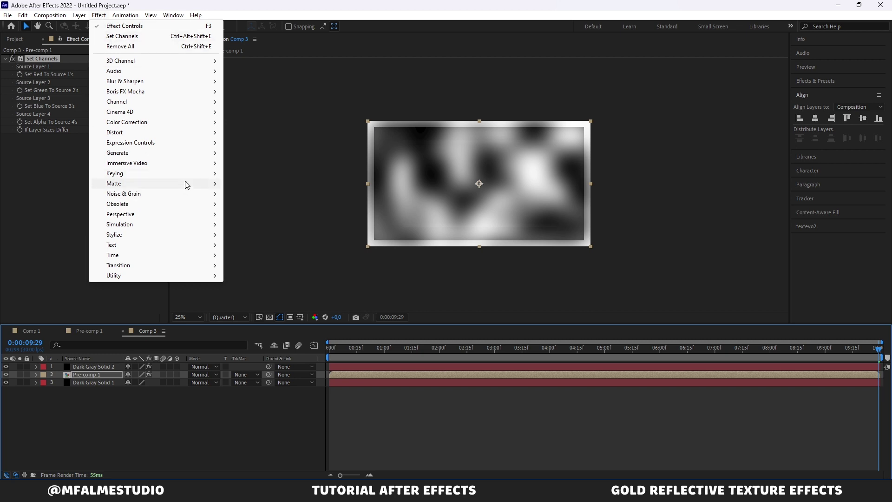
pyautogui.moveTo(212, 123)
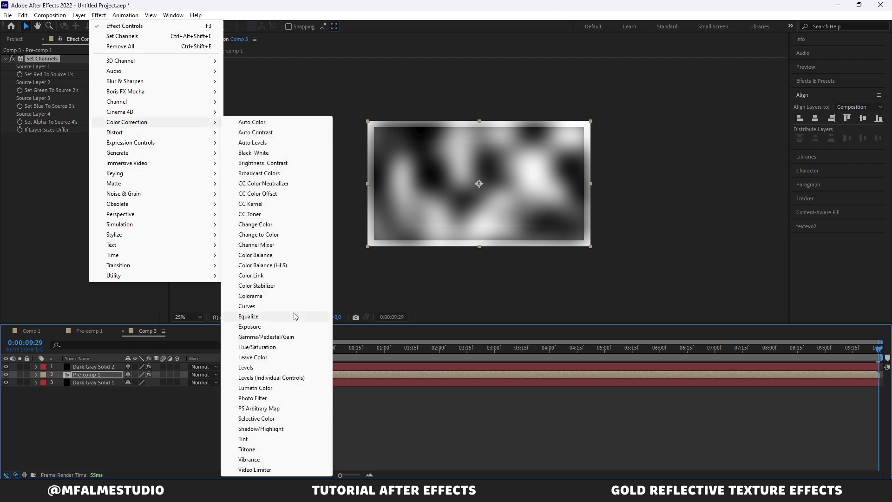
pyautogui.click(280, 449)
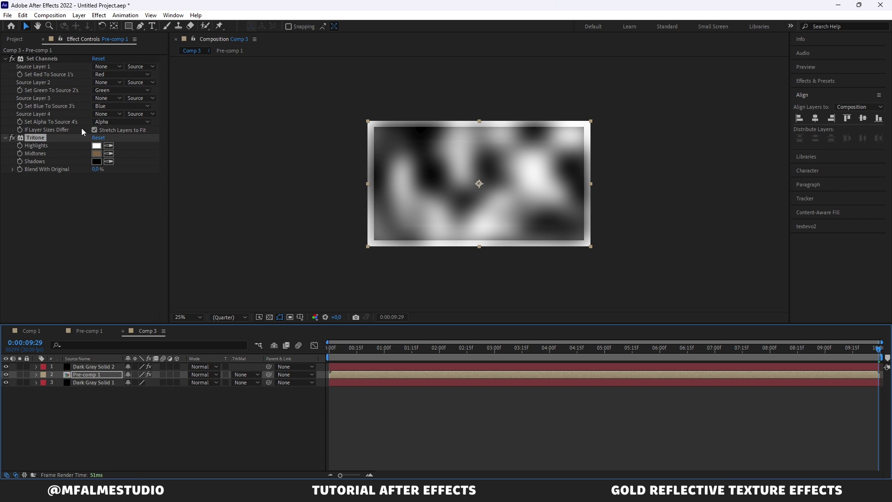
# Set Set Channels Source Layers 1, 2 and 3 to Dark Gray Solid 2
pyautogui.click(110, 65)
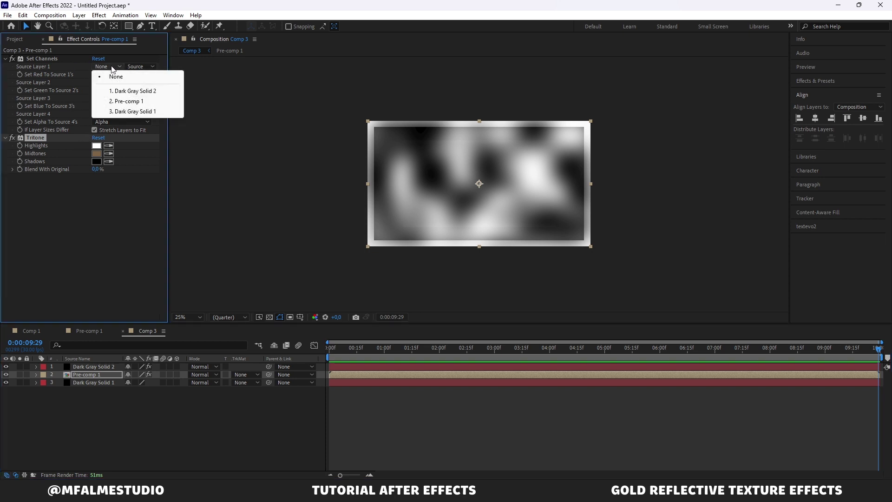
pyautogui.click(117, 91)
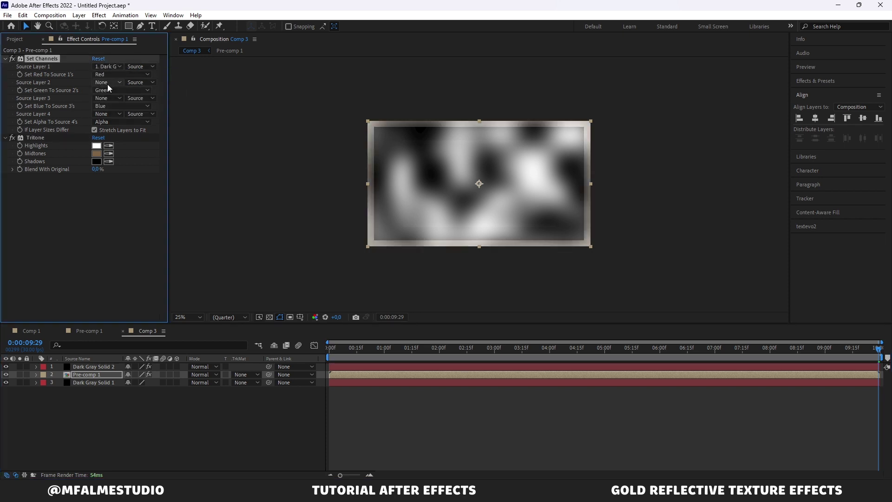
pyautogui.click(107, 83)
pyautogui.click(118, 107)
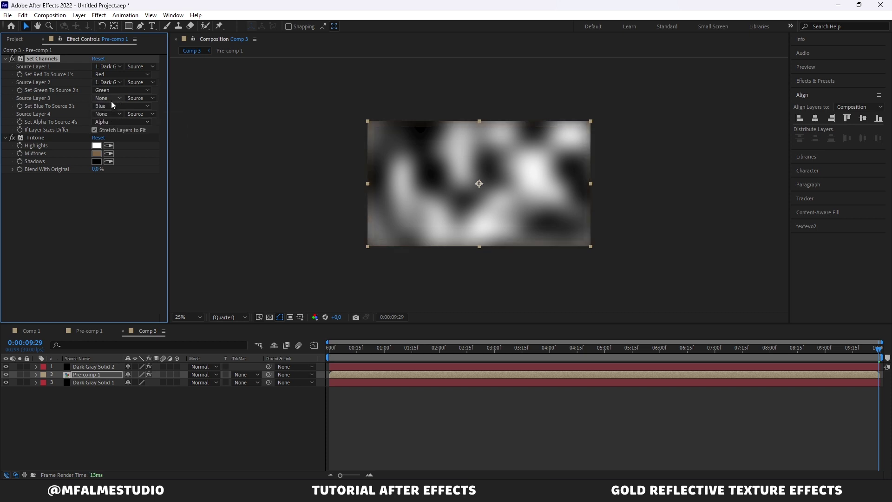
pyautogui.click(111, 98)
pyautogui.click(117, 120)
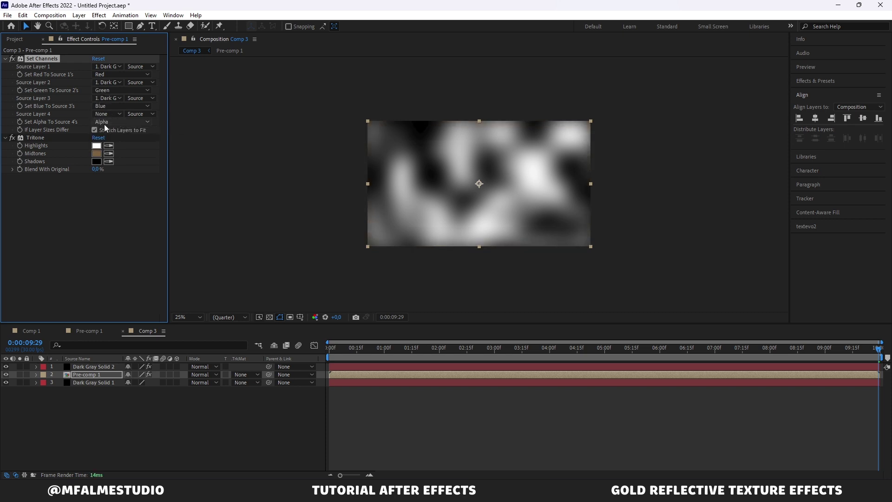
# Switch all three source options to Effects & Masks
pyautogui.click(140, 67)
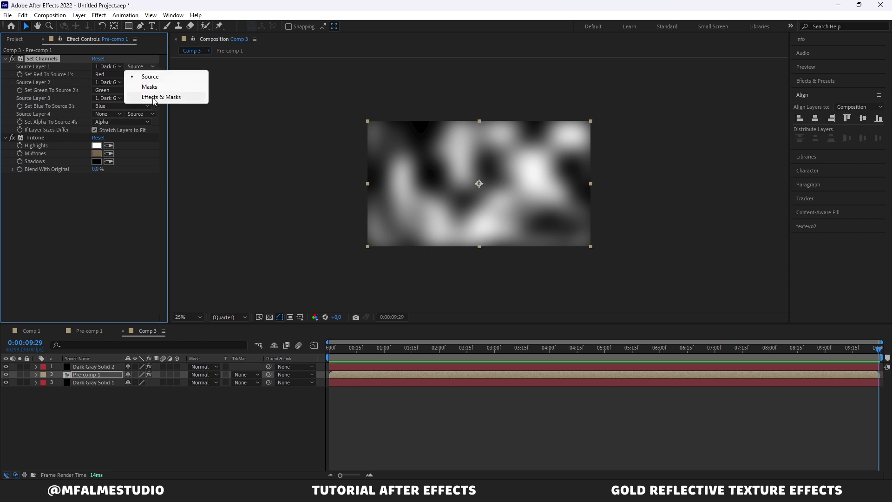
pyautogui.click(155, 101)
pyautogui.click(146, 81)
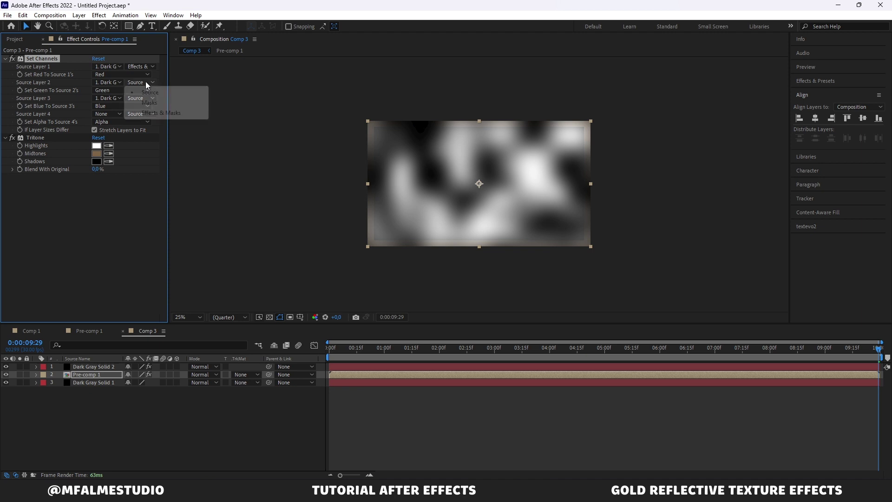
pyautogui.click(157, 116)
pyautogui.click(144, 99)
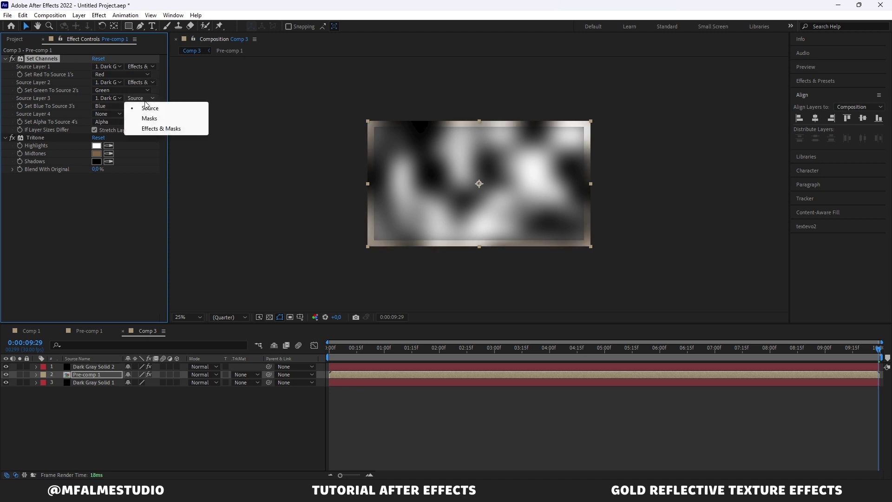
pyautogui.click(156, 129)
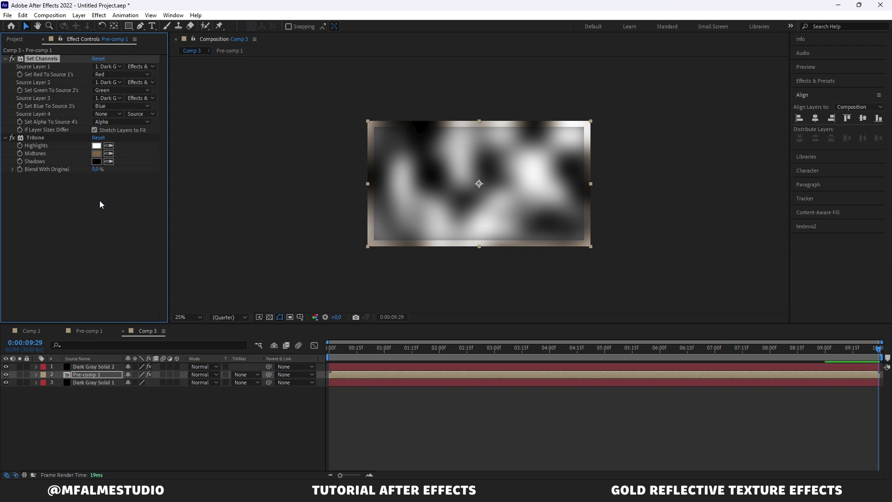
# Set the Tritone highlights to an orange-gold colour
pyautogui.click(96, 148)
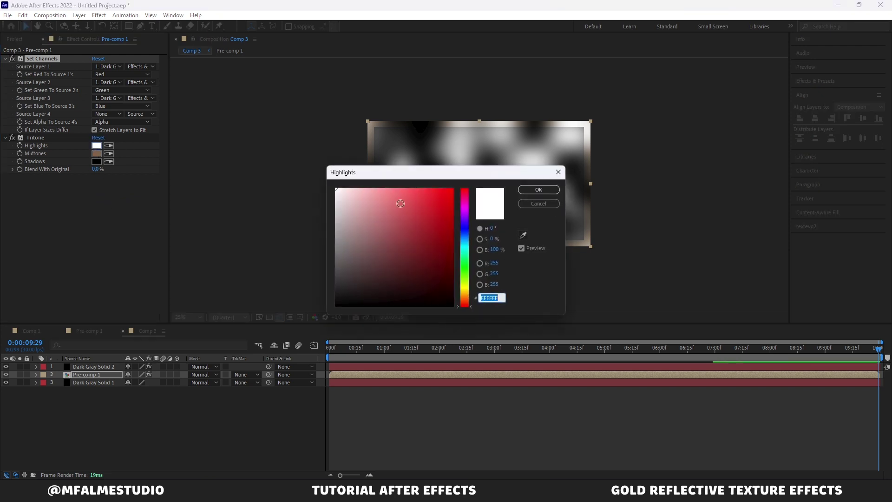
pyautogui.click(465, 289)
pyautogui.moveTo(466, 289); pyautogui.dragTo(465, 296)
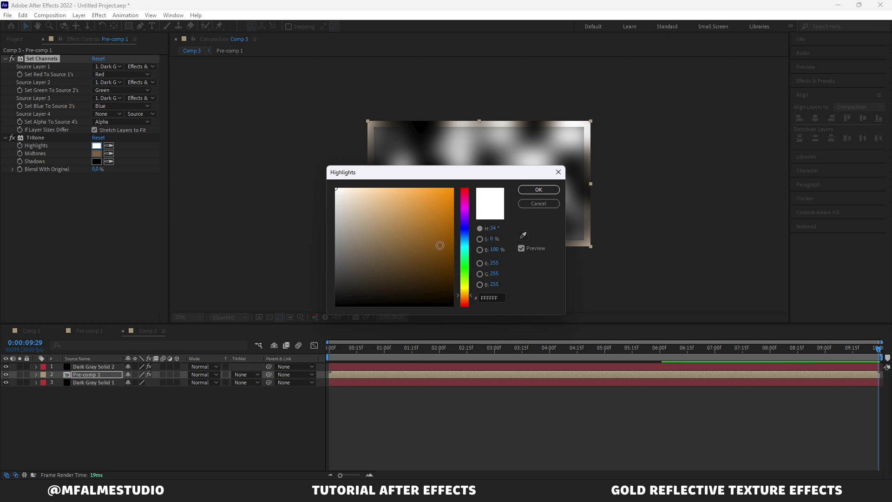
pyautogui.moveTo(432, 230); pyautogui.dragTo(423, 196)
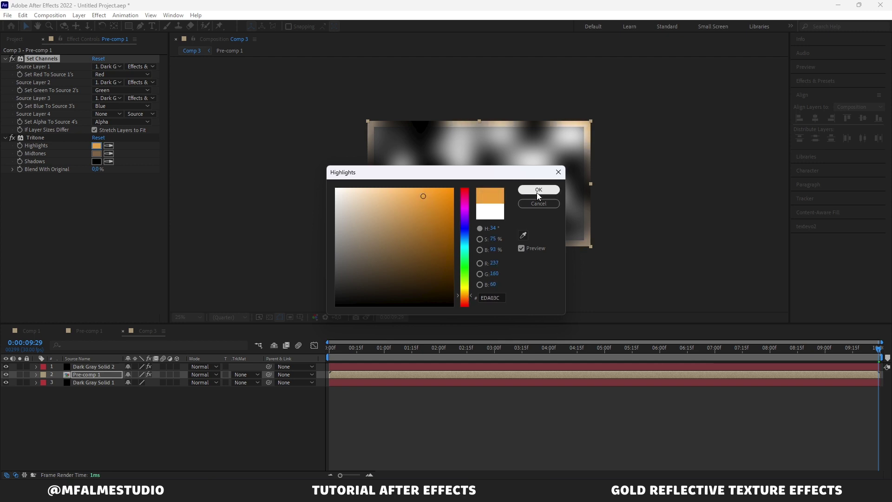
pyautogui.click(538, 190)
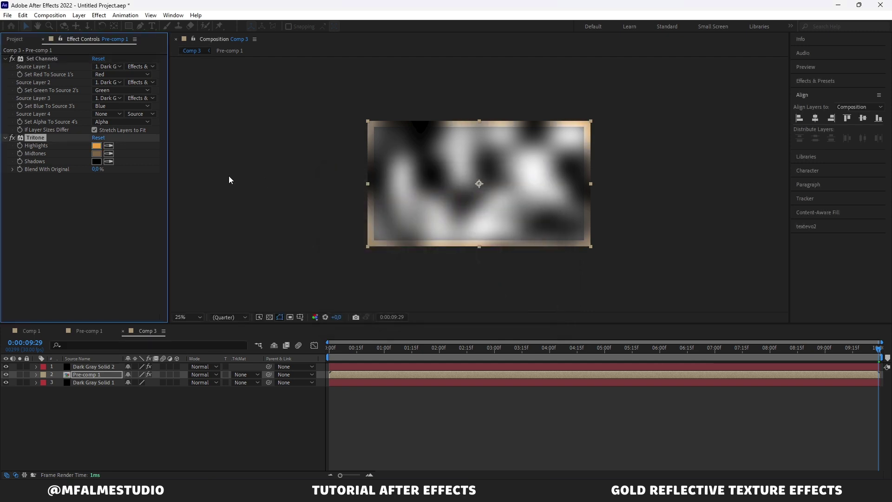
# Set the Tritone midtones to brown
pyautogui.click(98, 154)
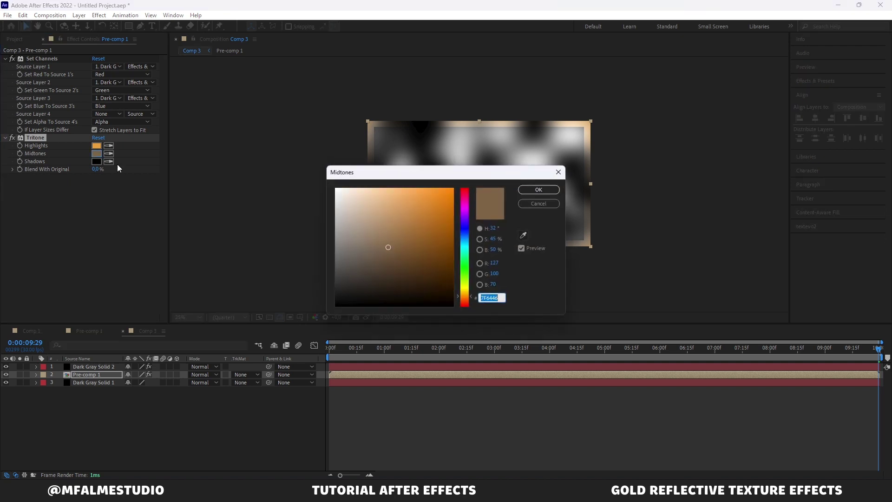
pyautogui.click(399, 249)
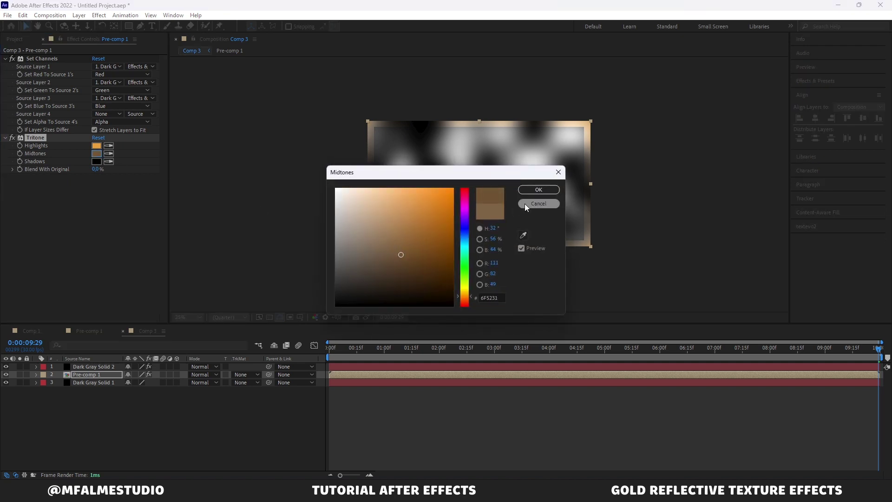
pyautogui.click(538, 190)
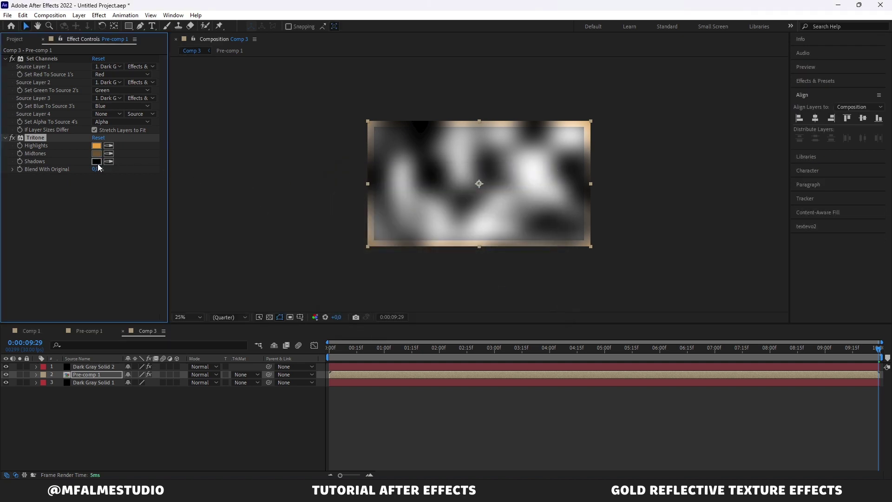
# Set the Tritone shadows to dark brown #341C08, then select Dark Gray Solid 2 at the timeline start
pyautogui.click(96, 162)
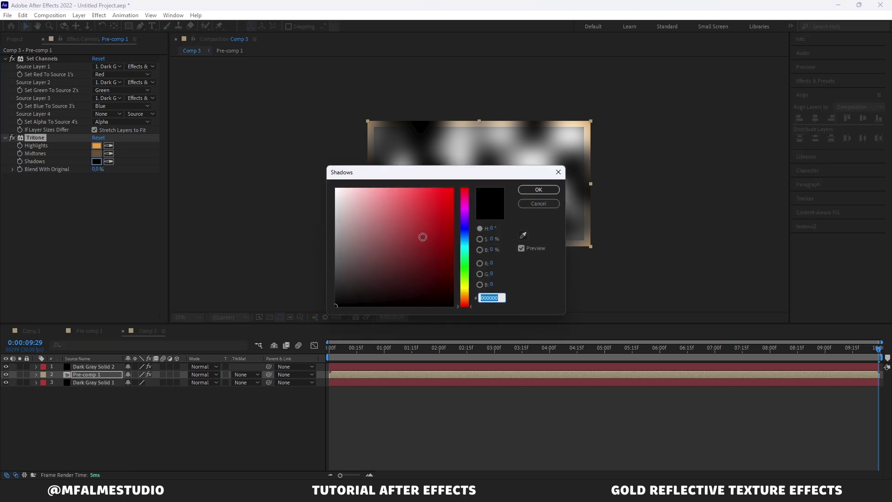
pyautogui.click(466, 293)
pyautogui.moveTo(471, 297); pyautogui.dragTo(470, 298)
pyautogui.moveTo(429, 268); pyautogui.dragTo(435, 282)
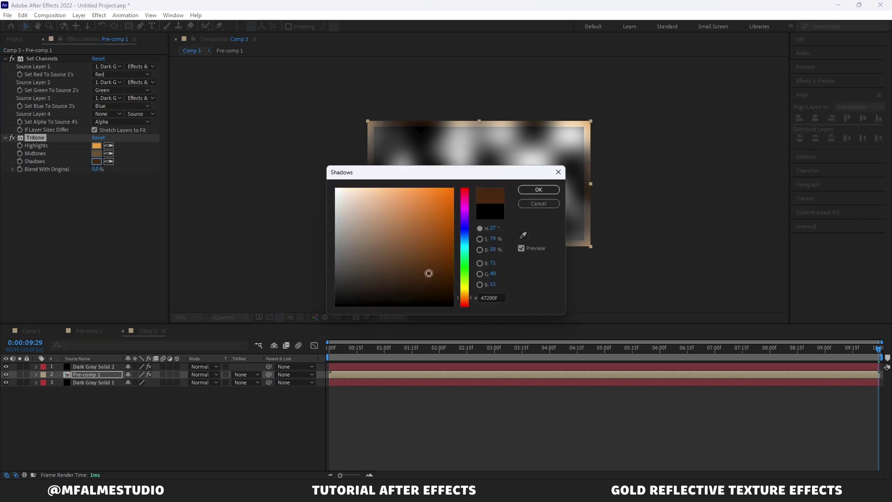
pyautogui.click(527, 191)
pyautogui.click(437, 366)
pyautogui.press('Home')
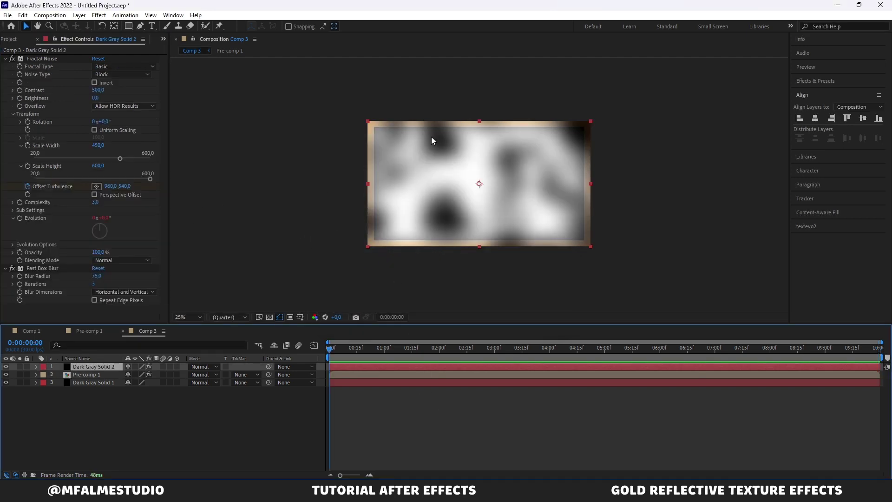
# Hide Dark Gray Solid 2 and play a preview of Comp 3
pyautogui.click(6, 367)
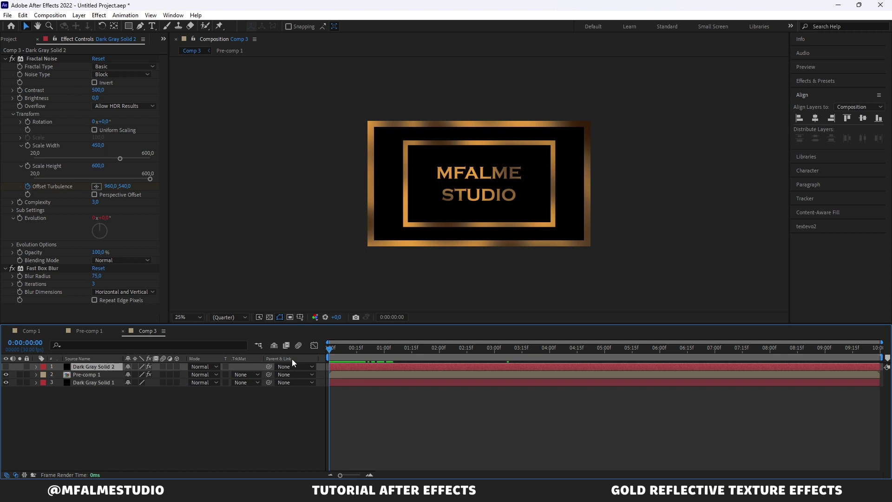
pyautogui.press('space')
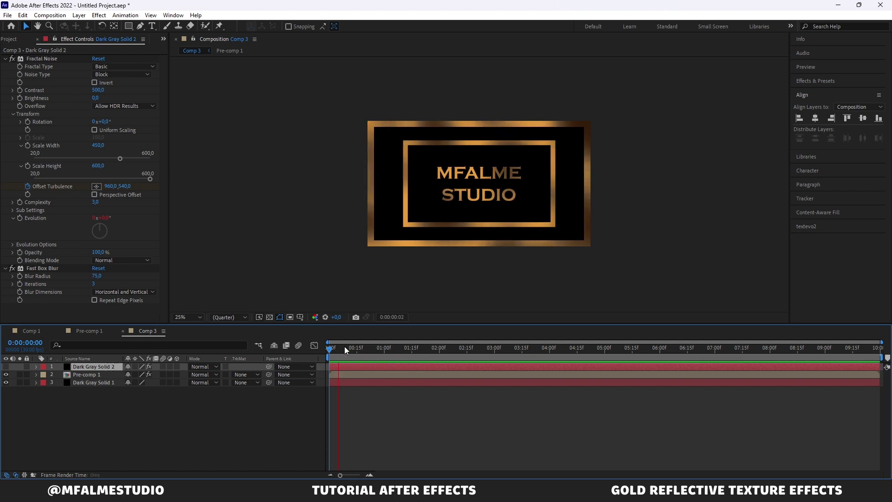